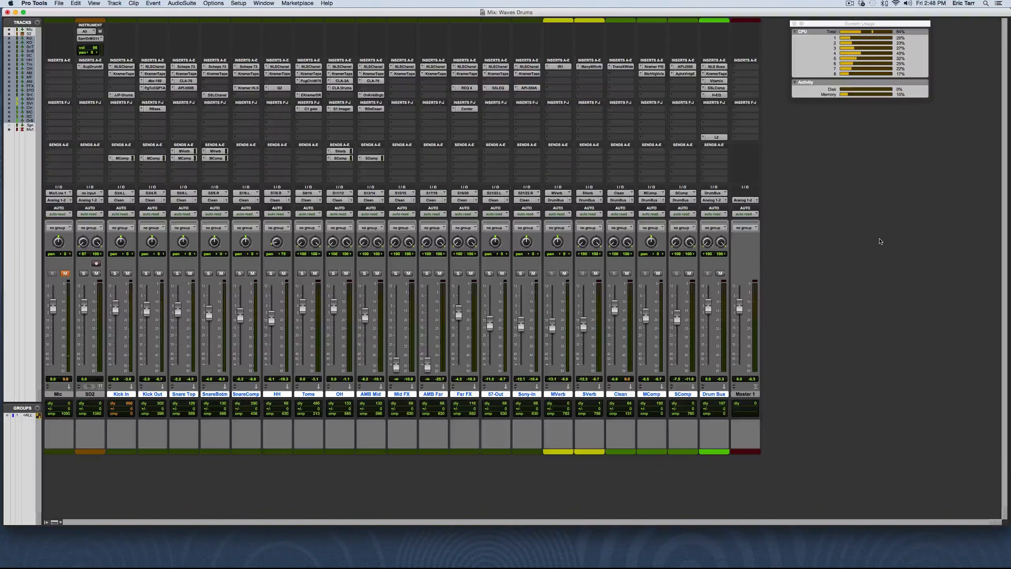
Start playback and open the mixer page of the Superior Drummer plug-in on the SD2 track
key("space")
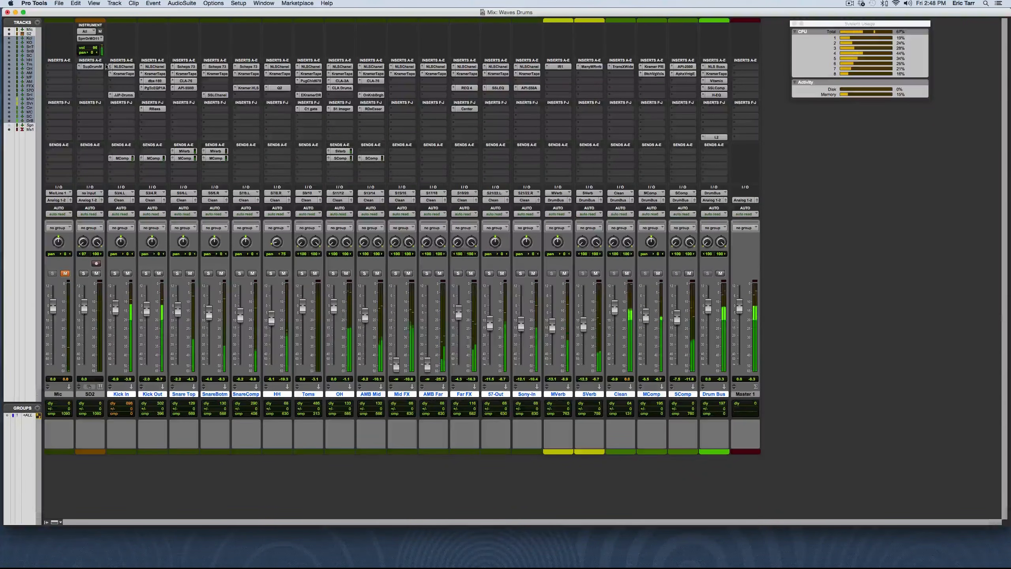
left_click(92, 66)
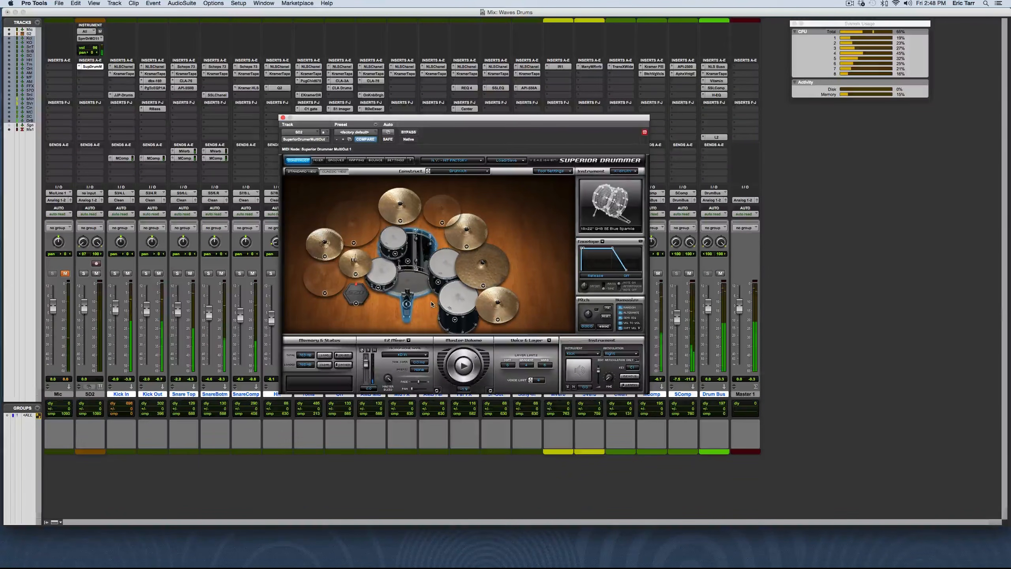
left_click(318, 160)
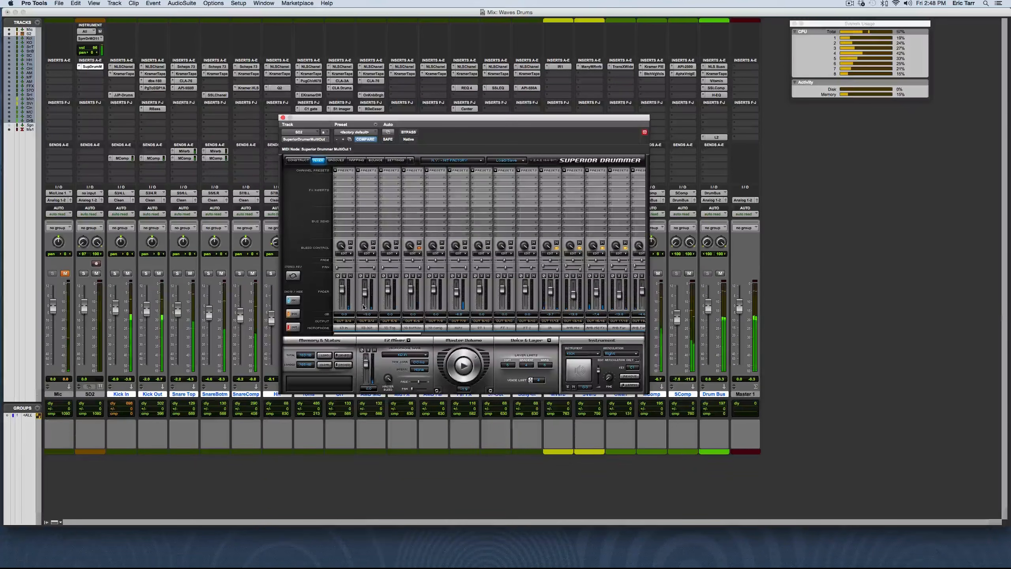
Examine the output assignments of several Superior Drummer mixer channels, and close the plug-in window
left_click(367, 321)
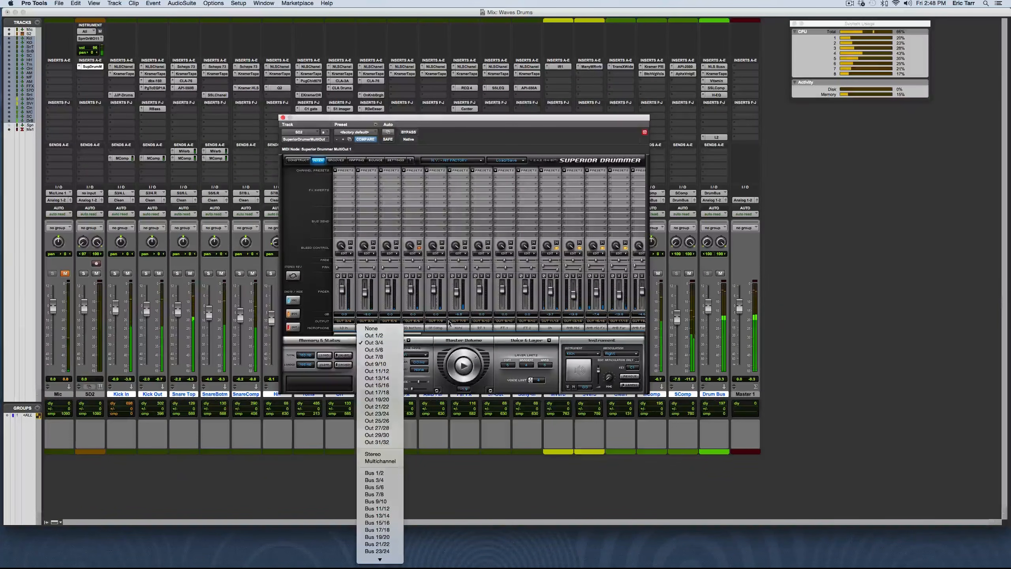
left_click(374, 343)
left_click(457, 322)
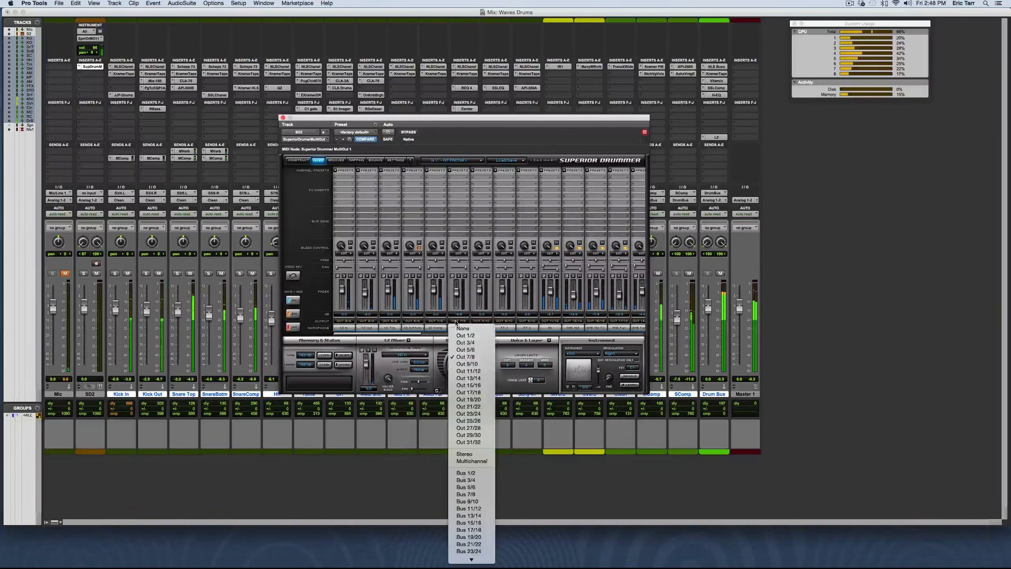
left_click(476, 358)
left_click(573, 321)
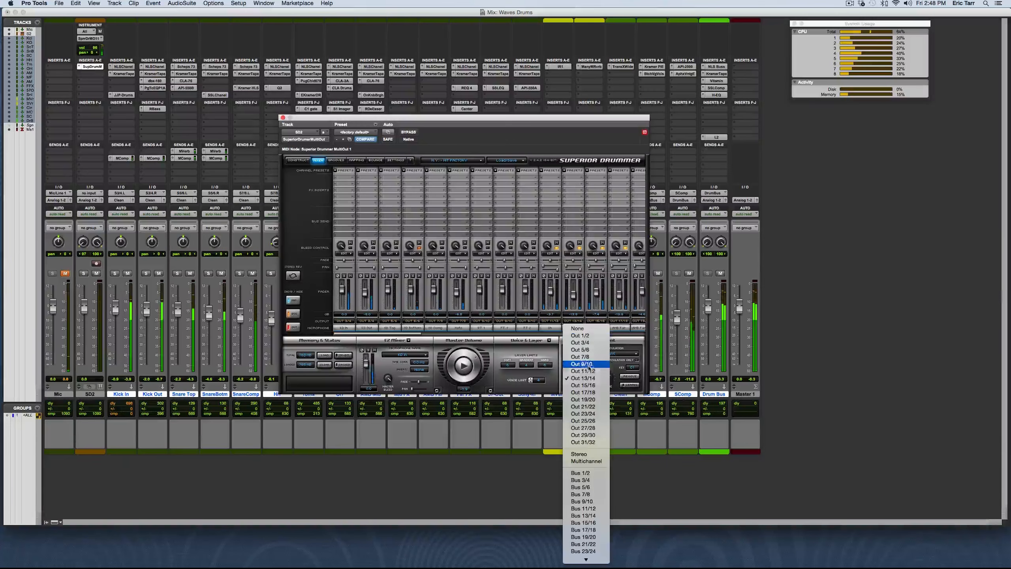
left_click(298, 160)
left_click(298, 160)
left_click(283, 117)
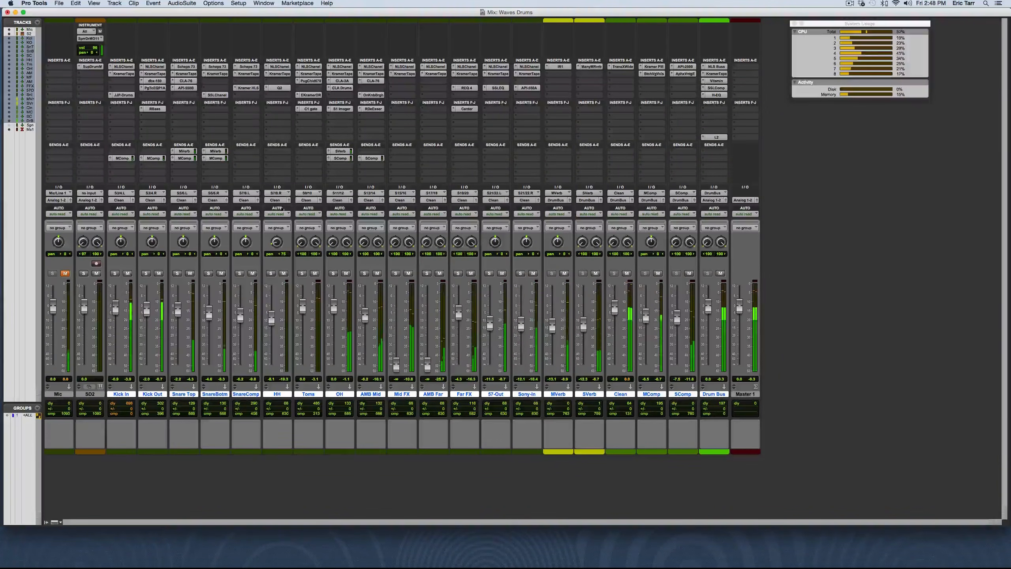
Examine the Superior Drummer plug-in input assignments of the SnareBotm and Mid FX tracks without changing them
left_click(242, 194)
mouse_move(236, 193)
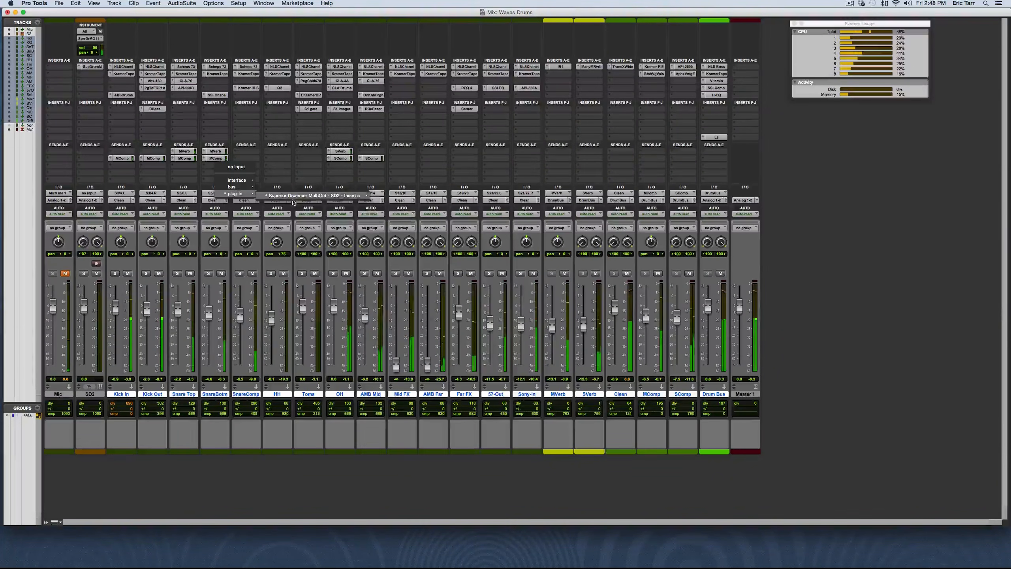
mouse_move(293, 201)
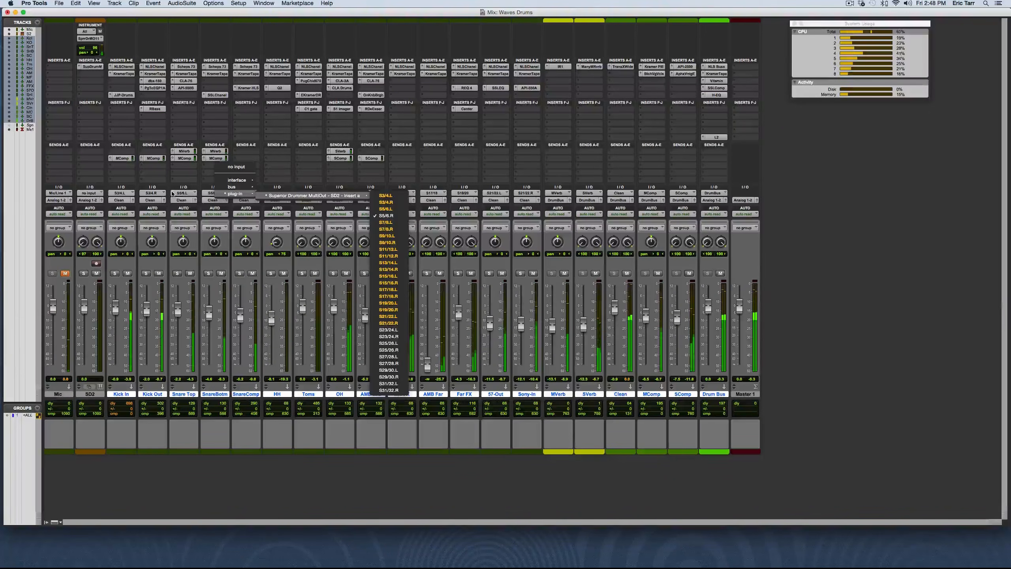
left_click(386, 223)
left_click(401, 192)
mouse_move(424, 193)
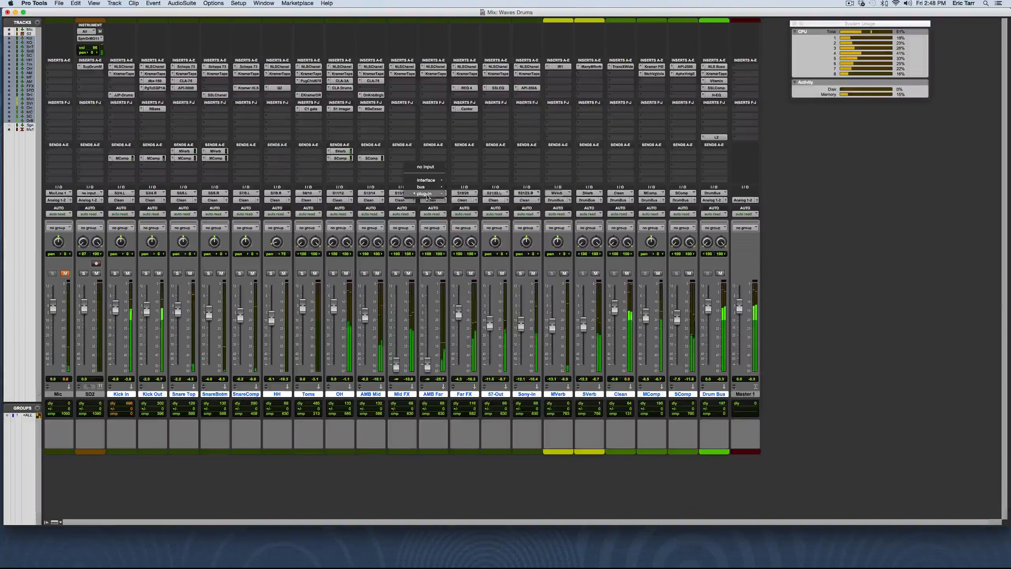
mouse_move(502, 195)
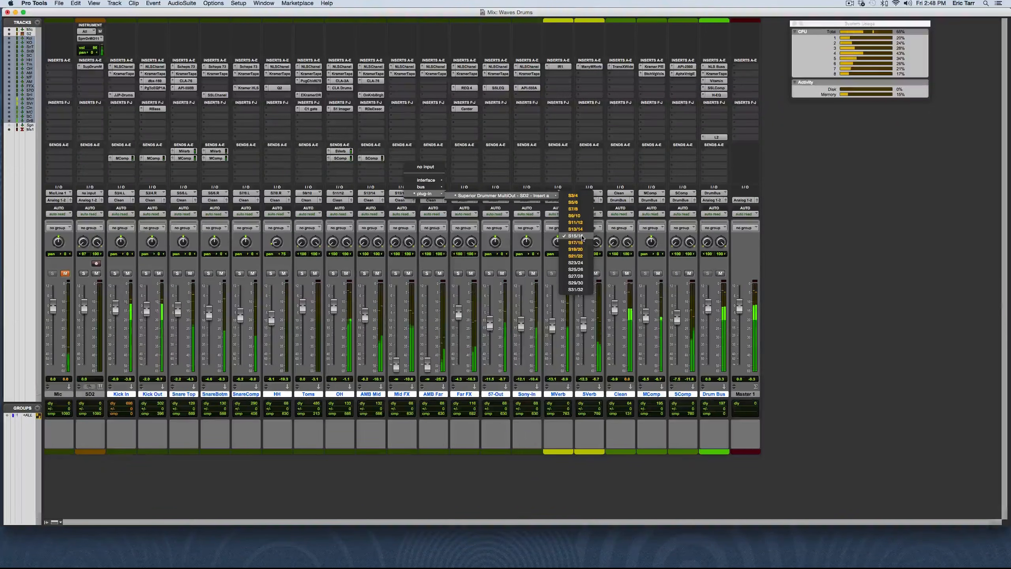
left_click(505, 174)
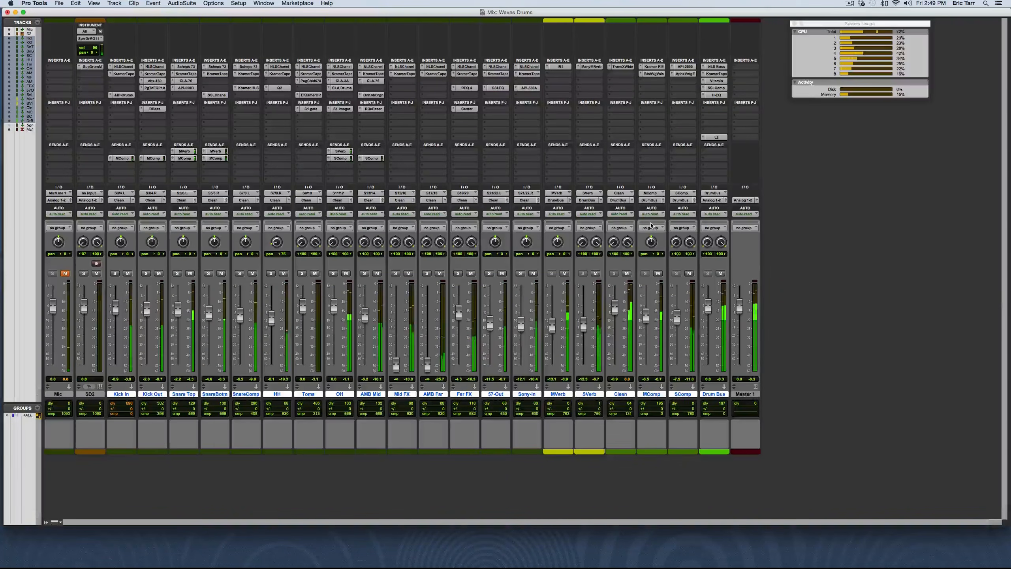
Bypass all inserts and sends on the selected drum, effect and bus tracks, and restart playback
key("space")
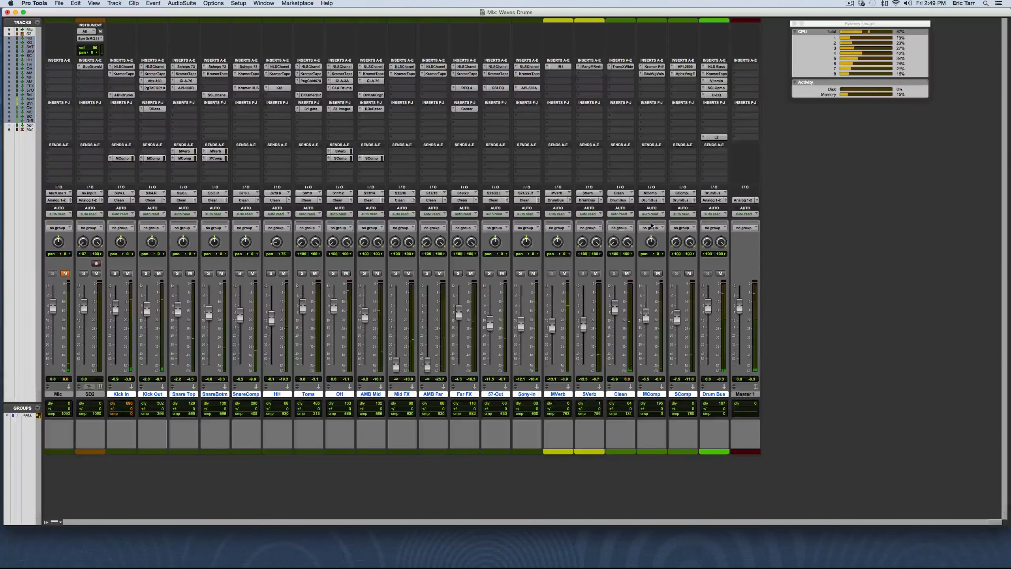
key("shift+a")
key("shift+q")
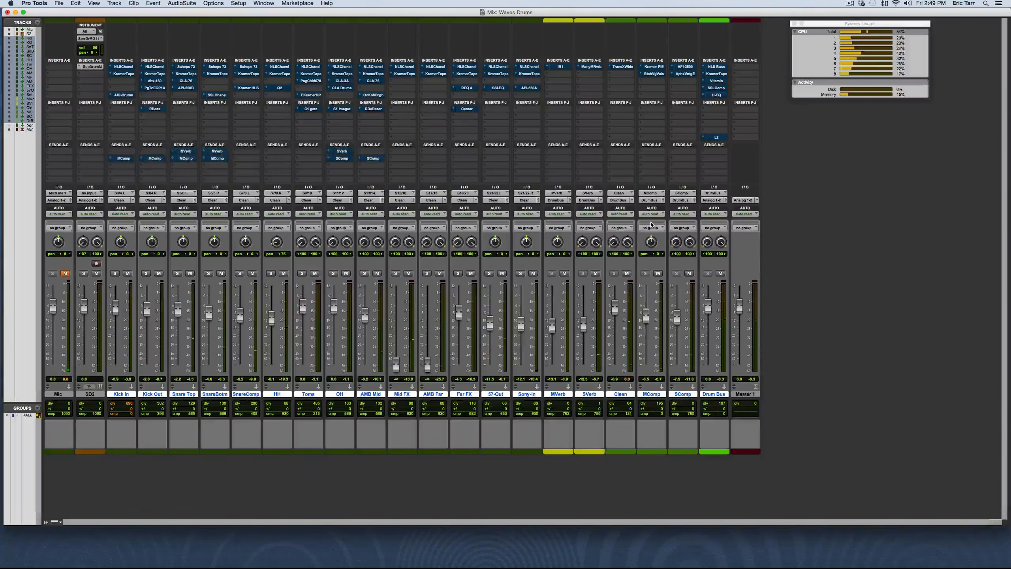
key("space")
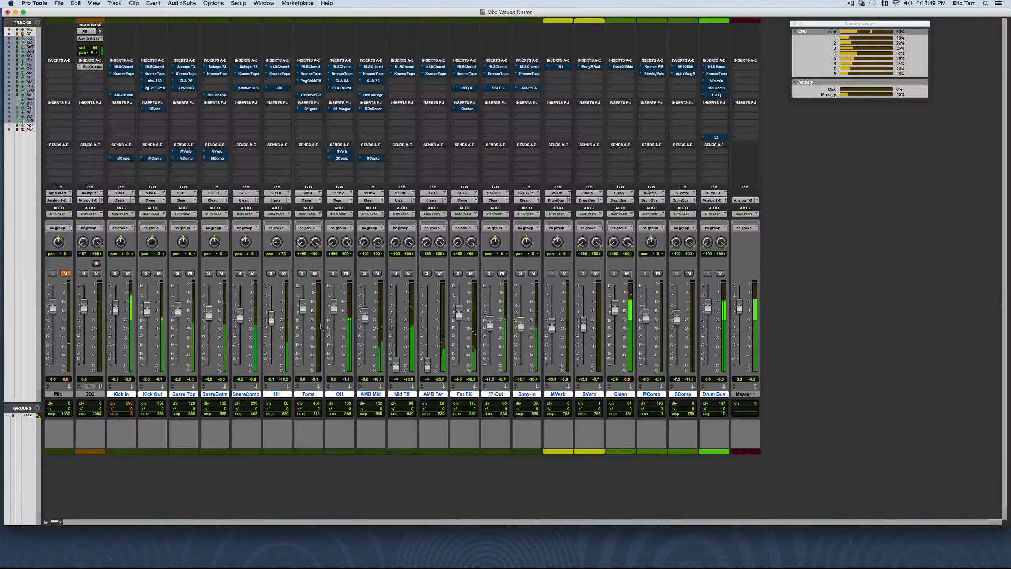
Take insert A out of bypass on tracks Kick In through Sony-In, and view NLS Channel on HH and Scheps 73 on SnareComp
left_click(525, 395)
left_click(525, 395)
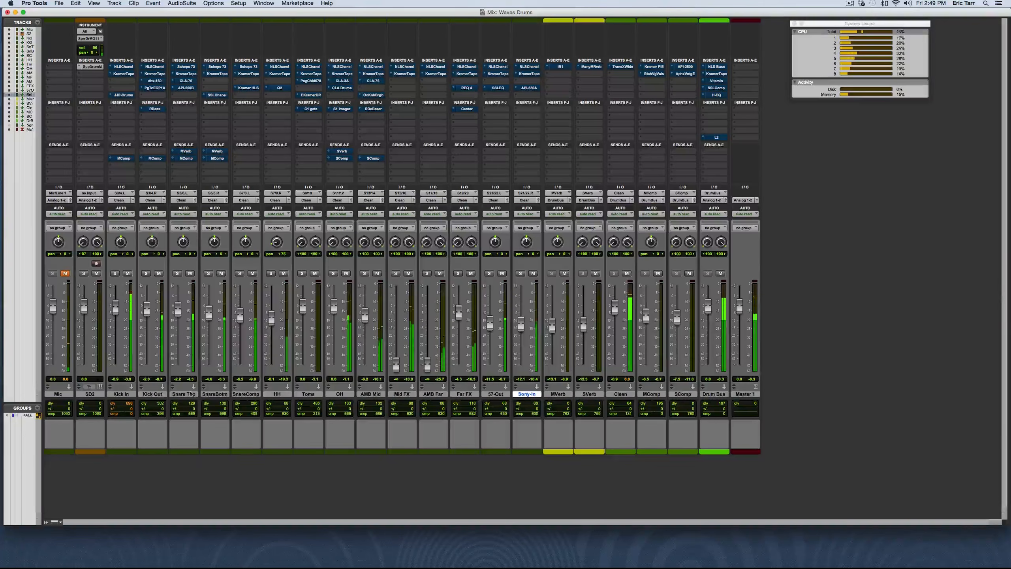
left_click(119, 394, "shift")
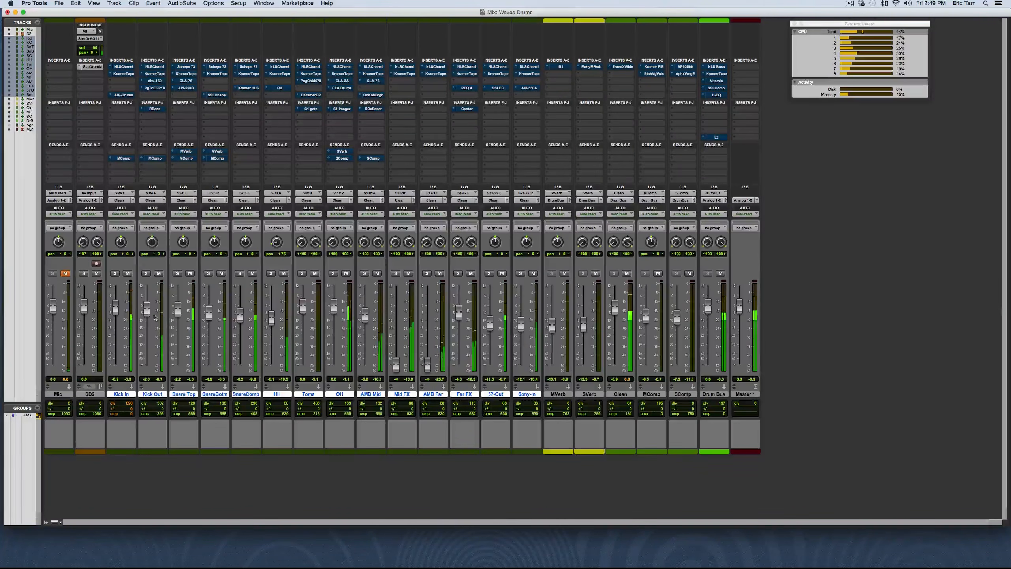
right_click(134, 68)
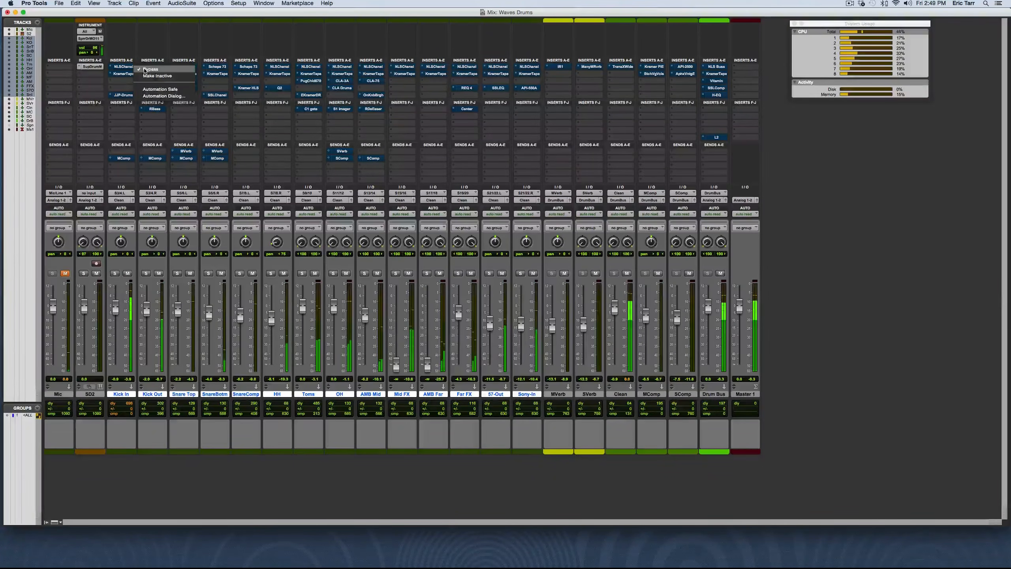
left_click(147, 69, "alt+shift")
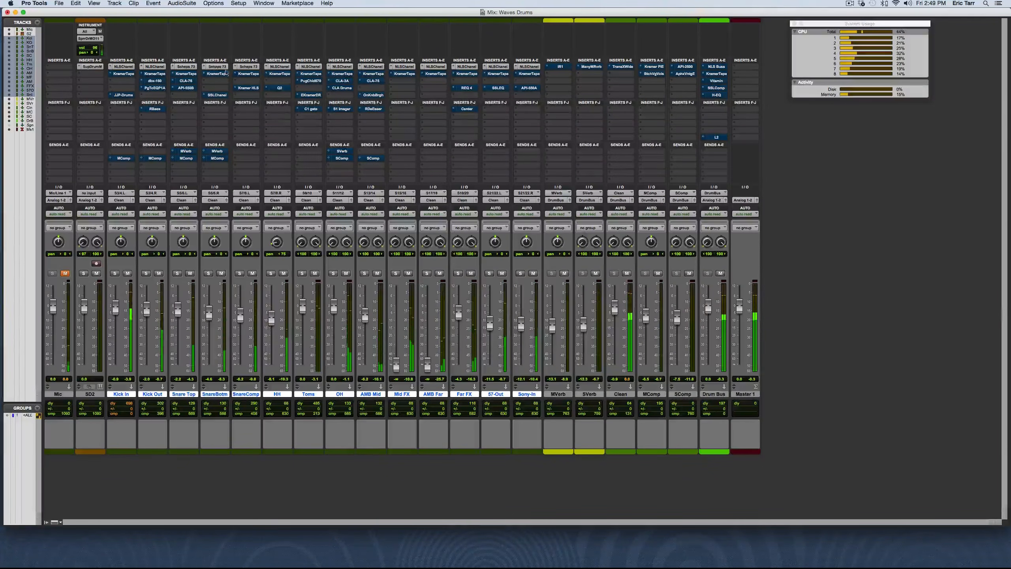
left_click(276, 67)
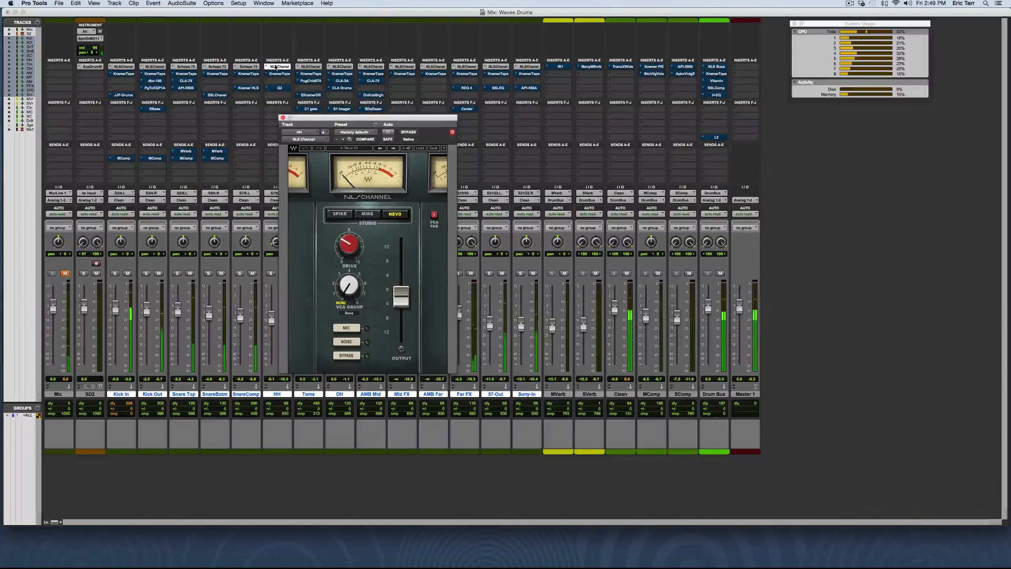
left_click(247, 67)
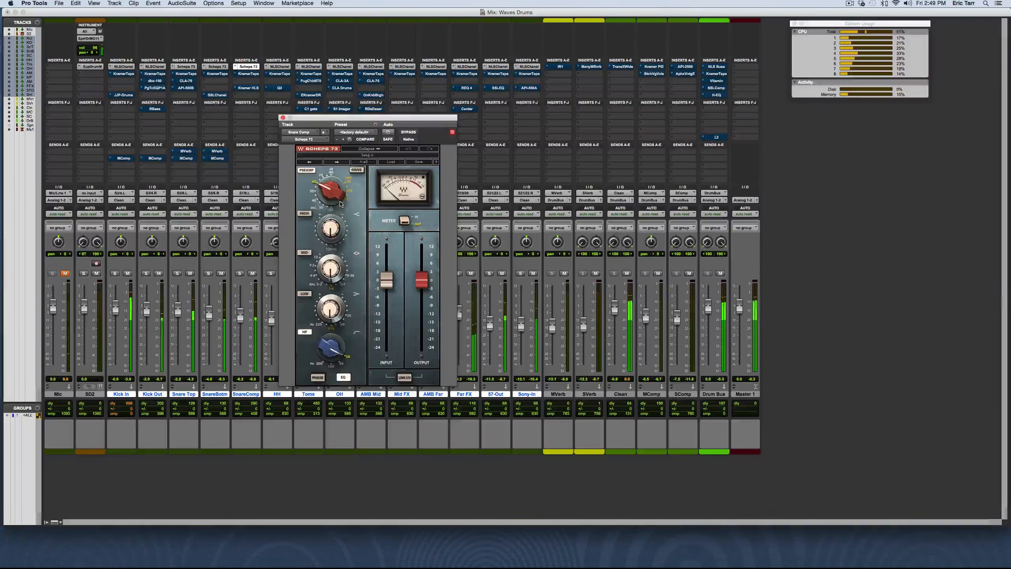
Take insert B out of bypass on the selected tracks, and view Kramer Tape on the SnareBotm track
right_click(133, 74)
left_click(147, 77, "alt")
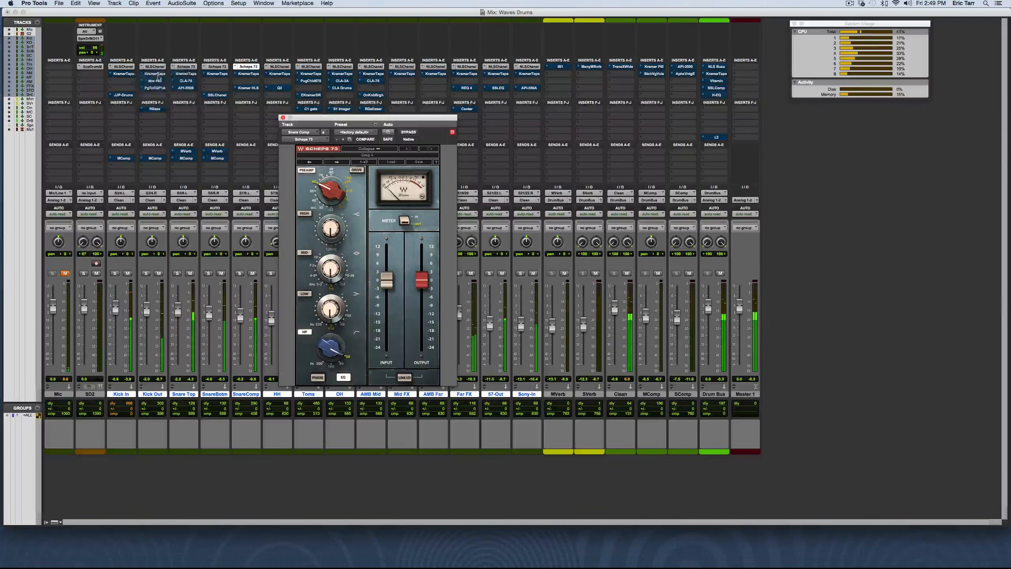
left_click(218, 75)
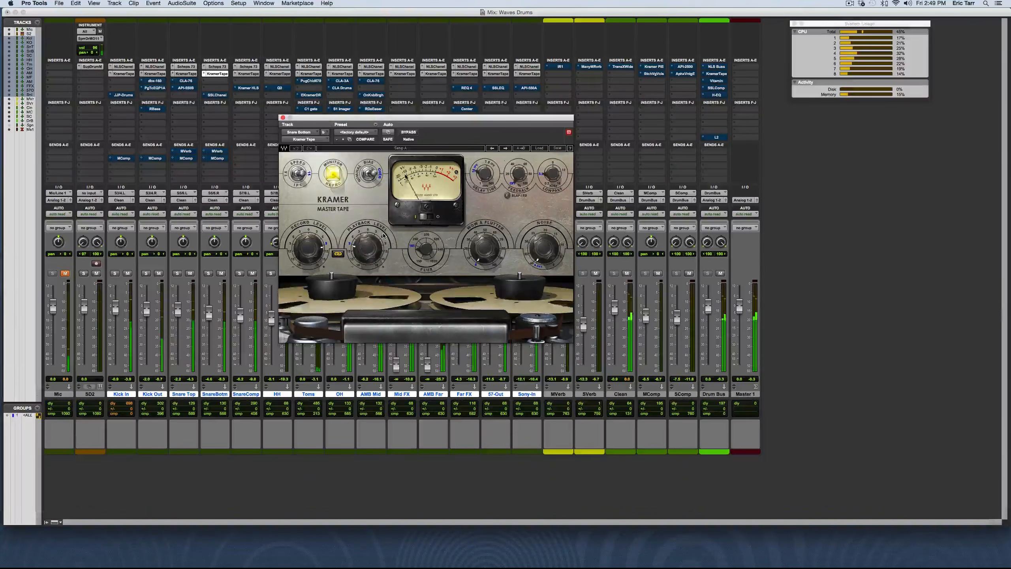
Take insert C out of bypass on the selected tracks, and view the compressors on Kick Out, Snare Top, Toms, OH and AMB Mid
right_click(161, 81)
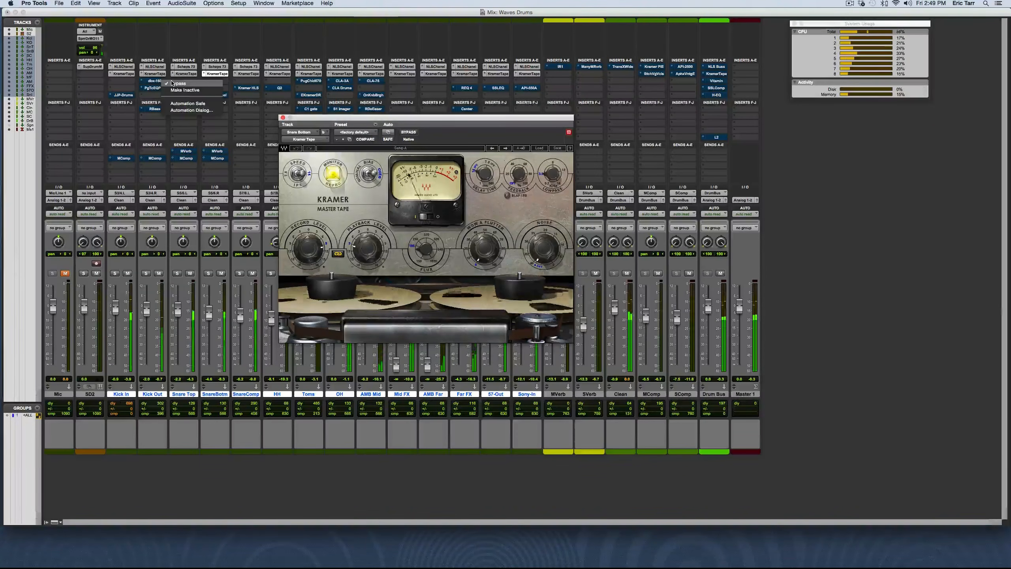
left_click(172, 83)
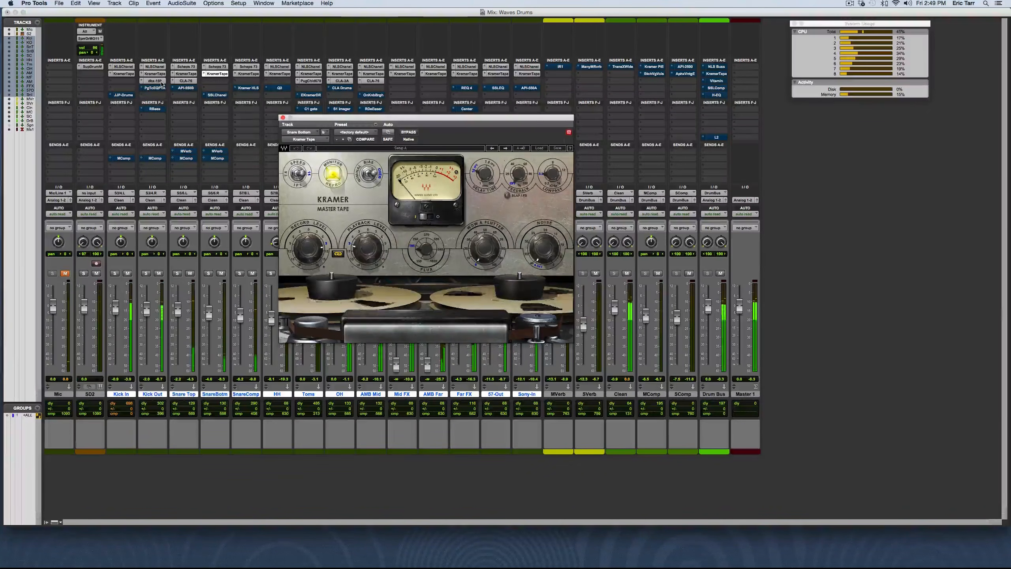
left_click(161, 81)
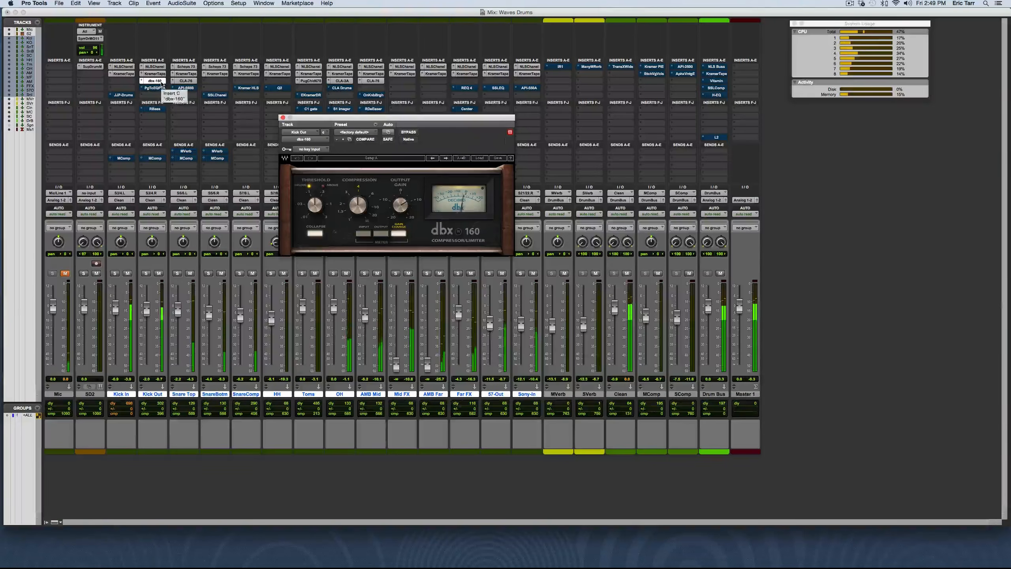
left_click(186, 82)
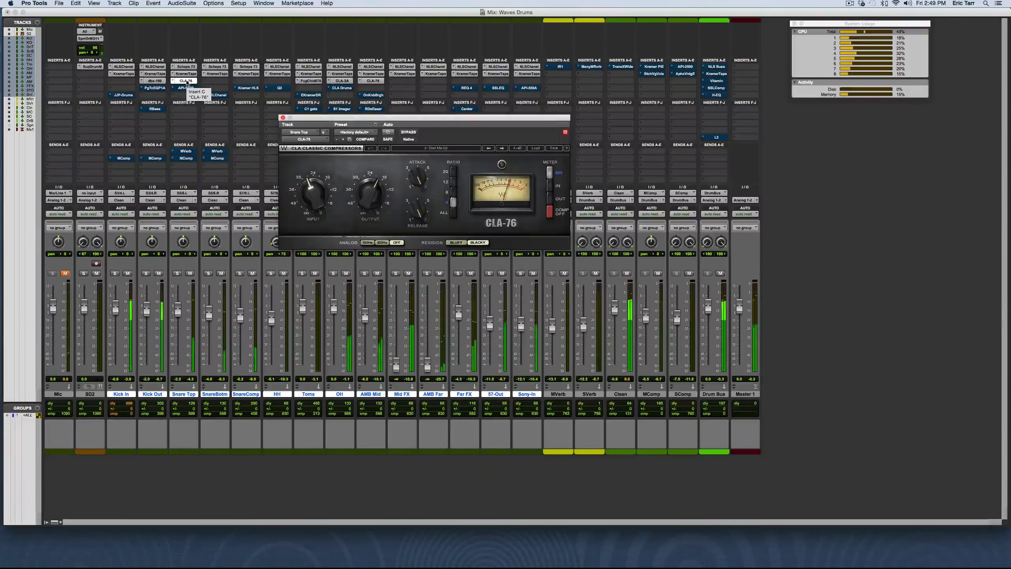
left_click(318, 82)
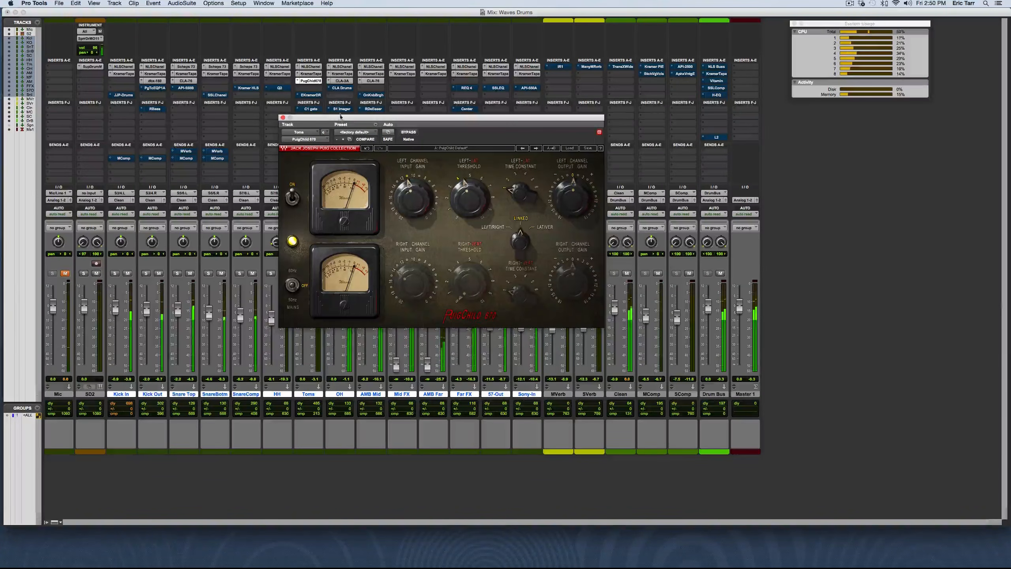
left_click_drag(340, 116, 420, 129)
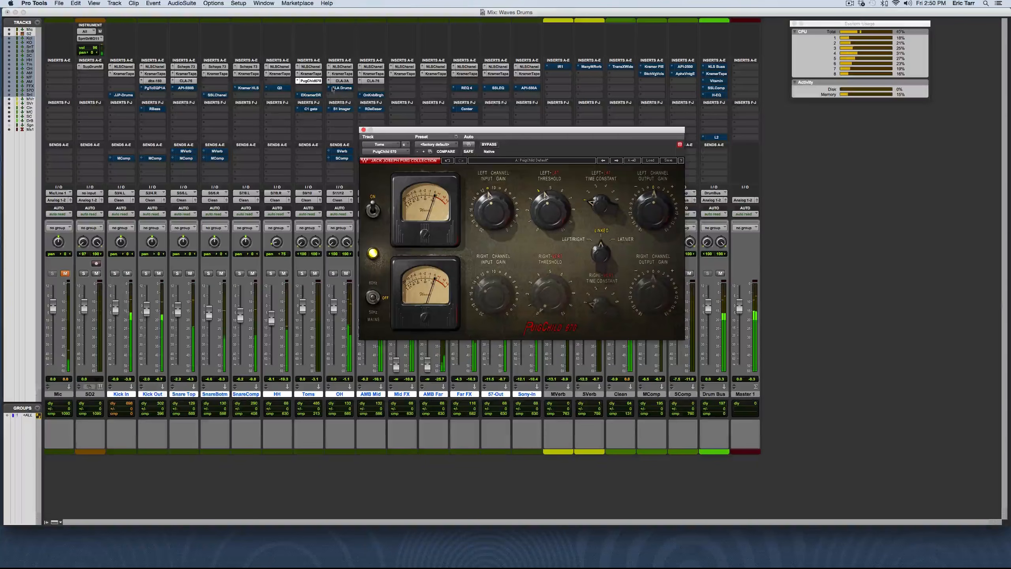
left_click(344, 82)
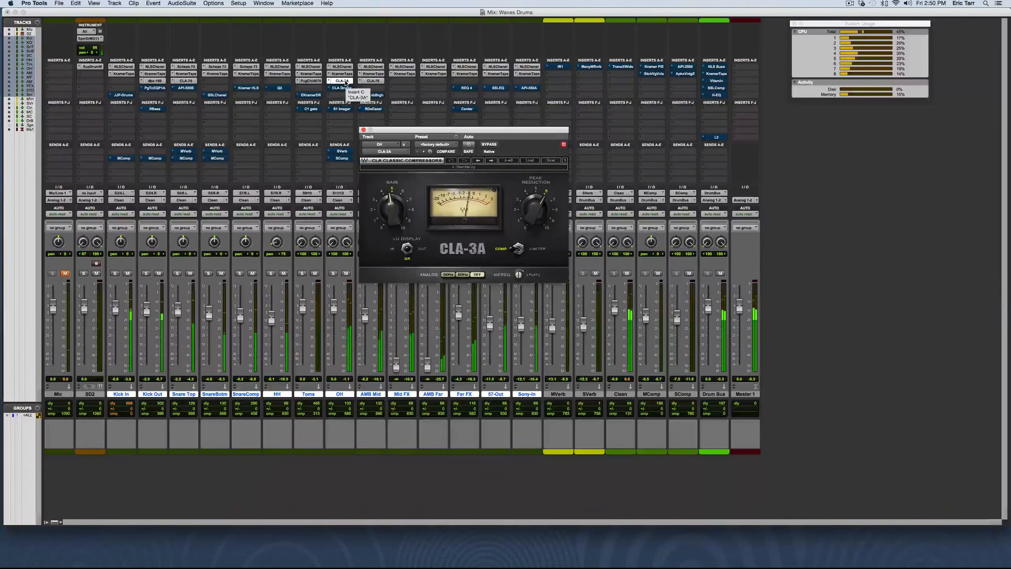
left_click(373, 81)
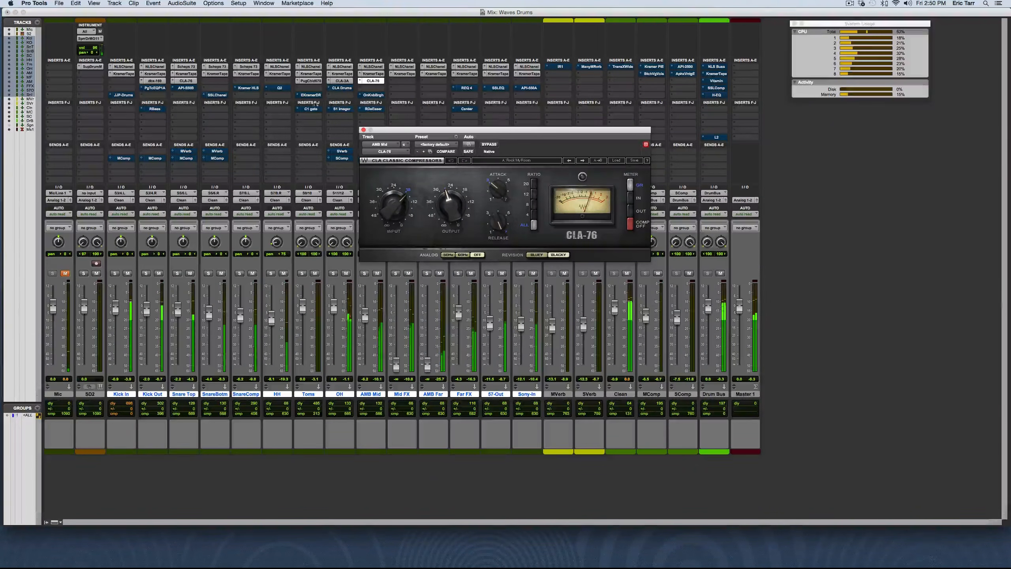
Take insert D out of bypass on the selected tracks, and view PuigTec EQP1A on Kick Out and API-550B on Snare Top
right_click(156, 89)
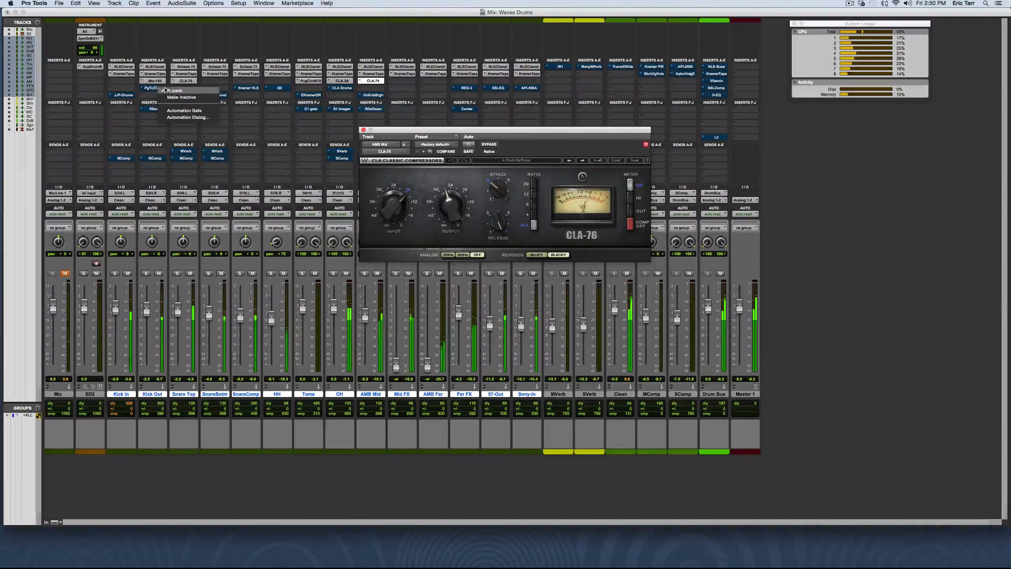
left_click(171, 90)
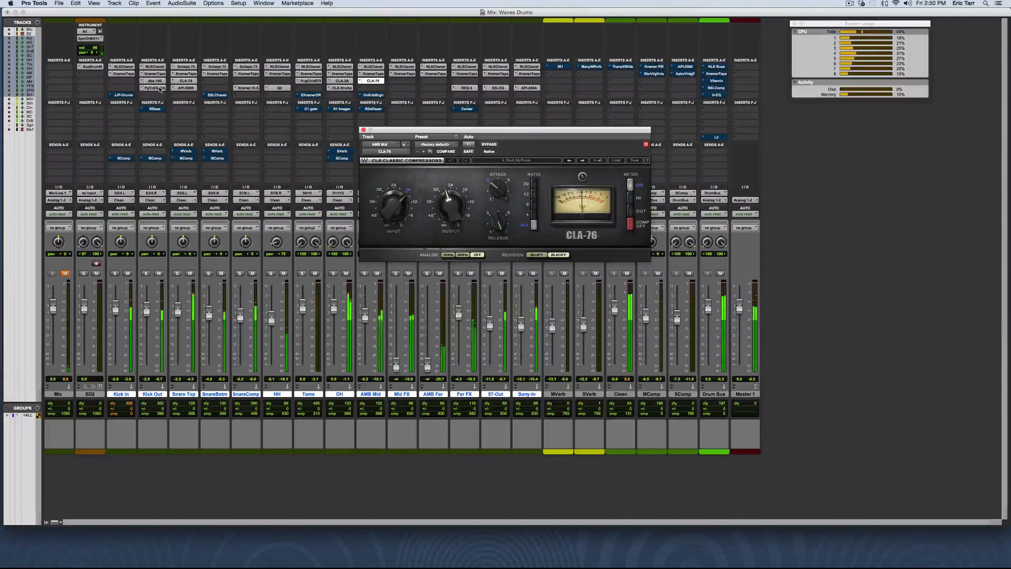
left_click(160, 89)
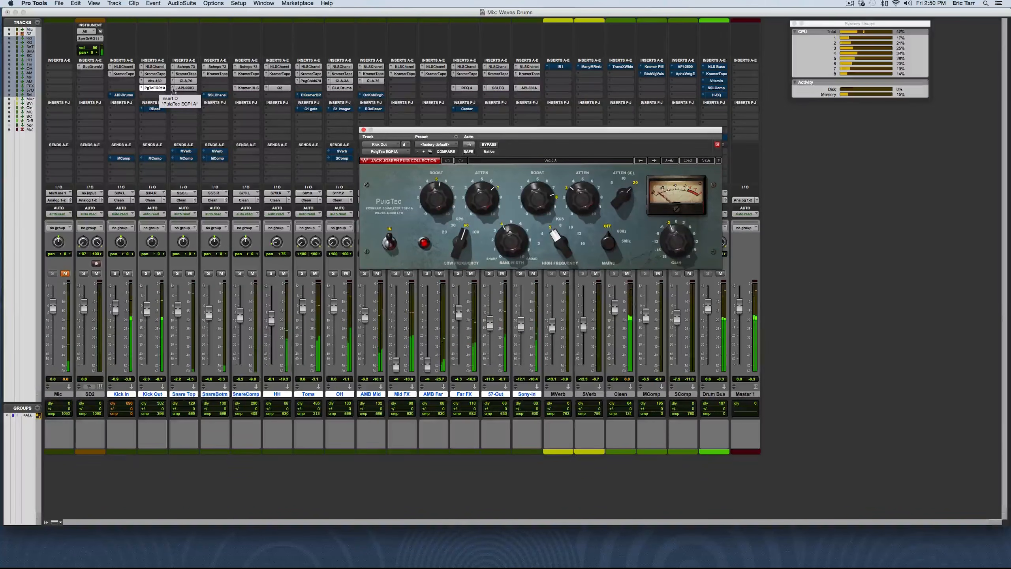
left_click(186, 88)
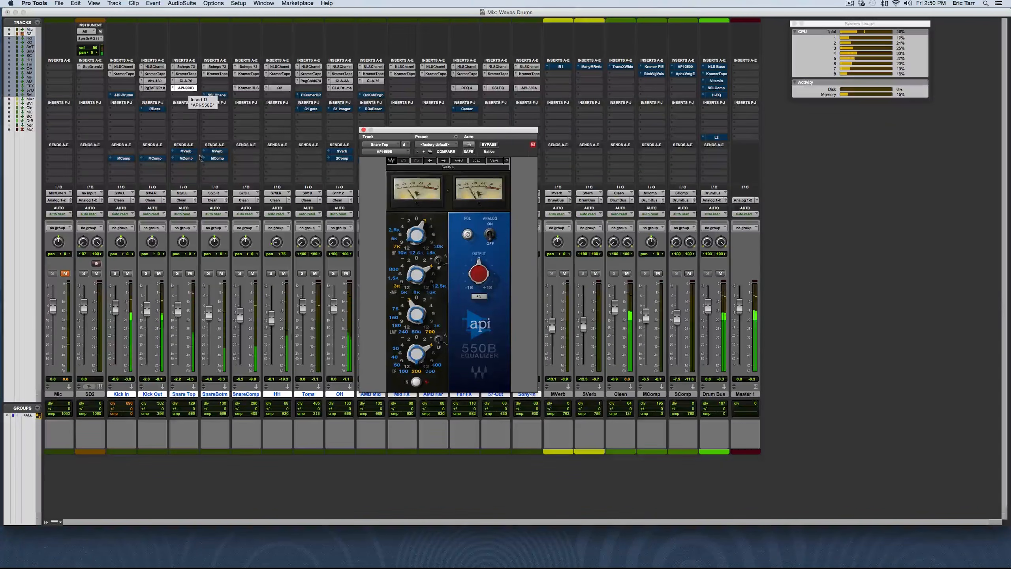
View the insert D equalizers and channel processors on SnareComp, HH, OH, Far FX, 57-Out and Sony-In, closing the plug-in window when done
left_click(247, 88)
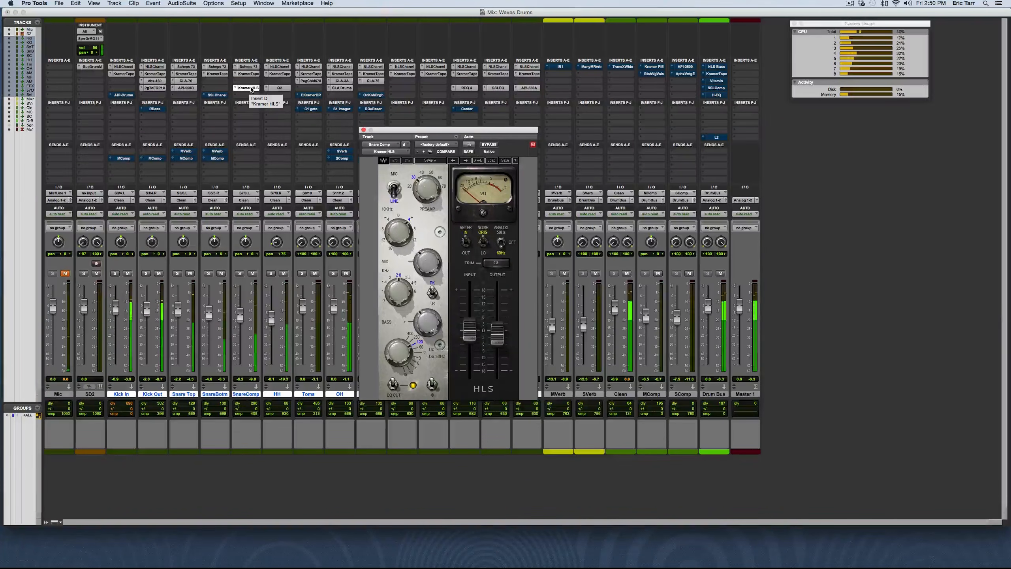
left_click(283, 90)
left_click(282, 88)
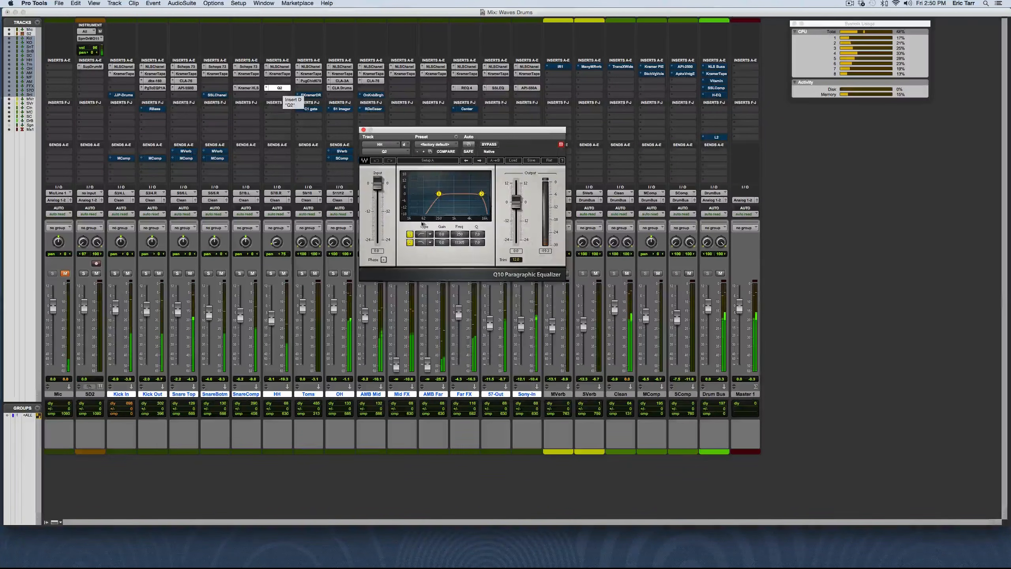
left_click(348, 88)
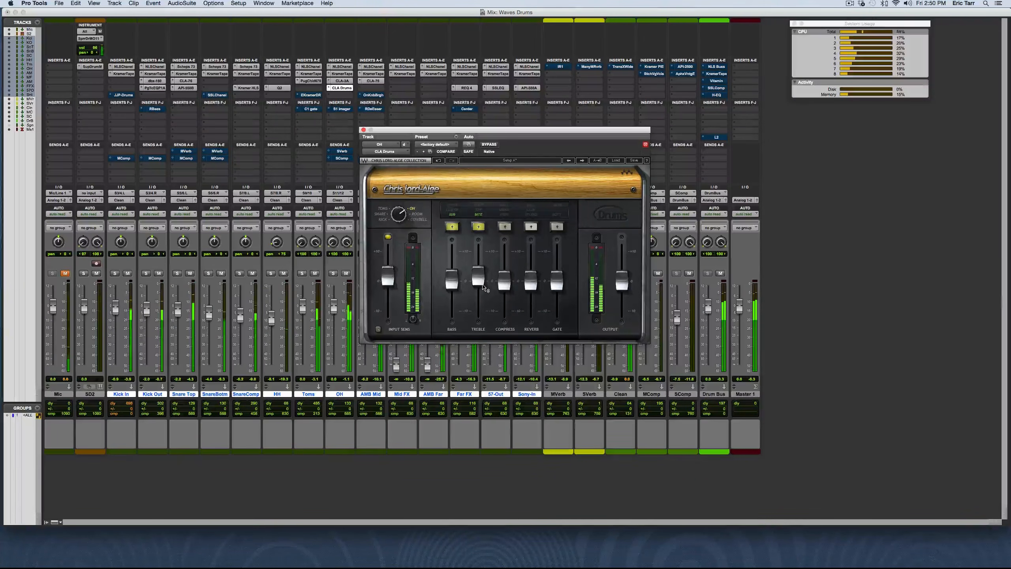
left_click(467, 88)
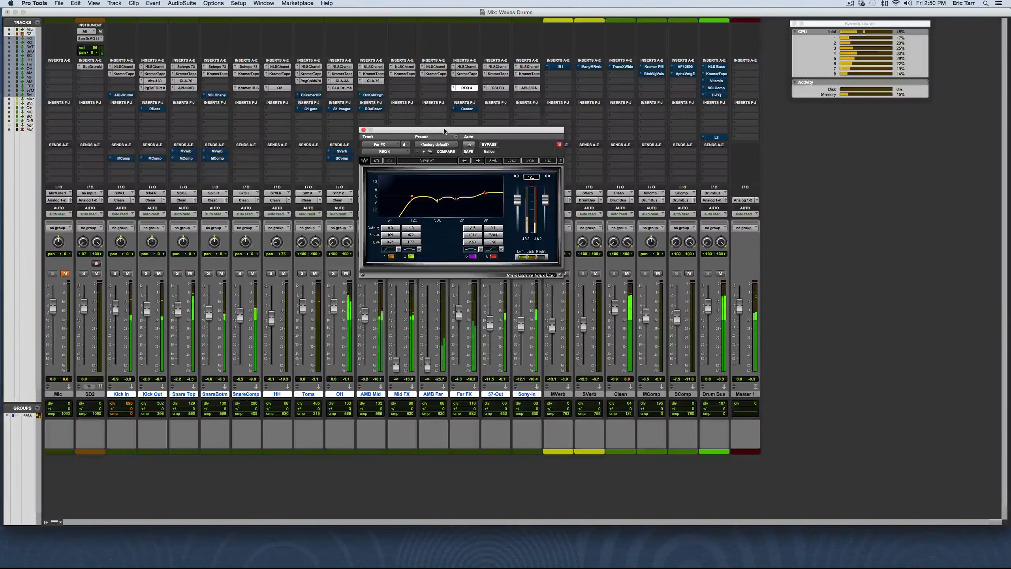
left_click_drag(447, 132, 311, 136)
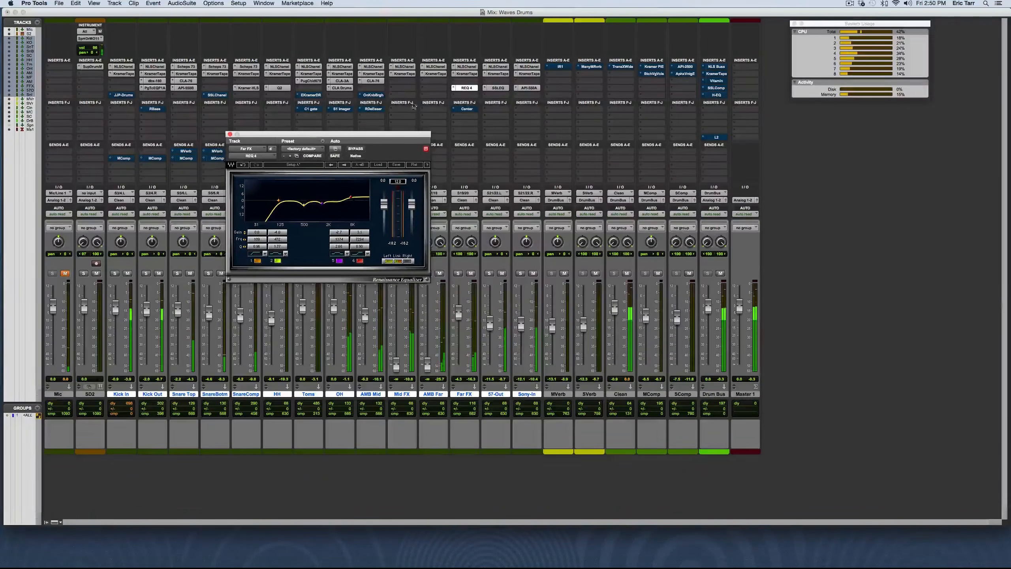
left_click(498, 88)
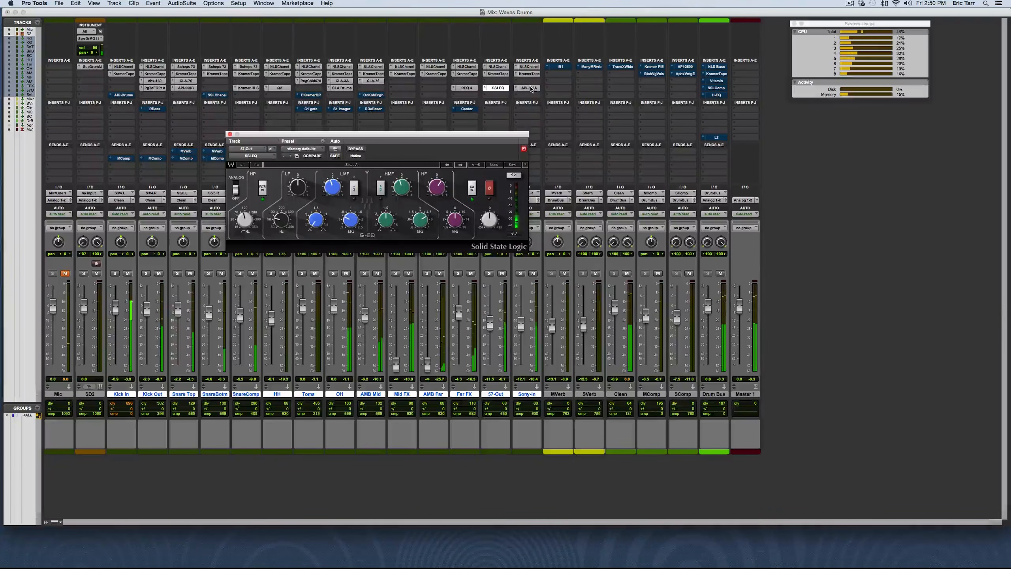
left_click(529, 88)
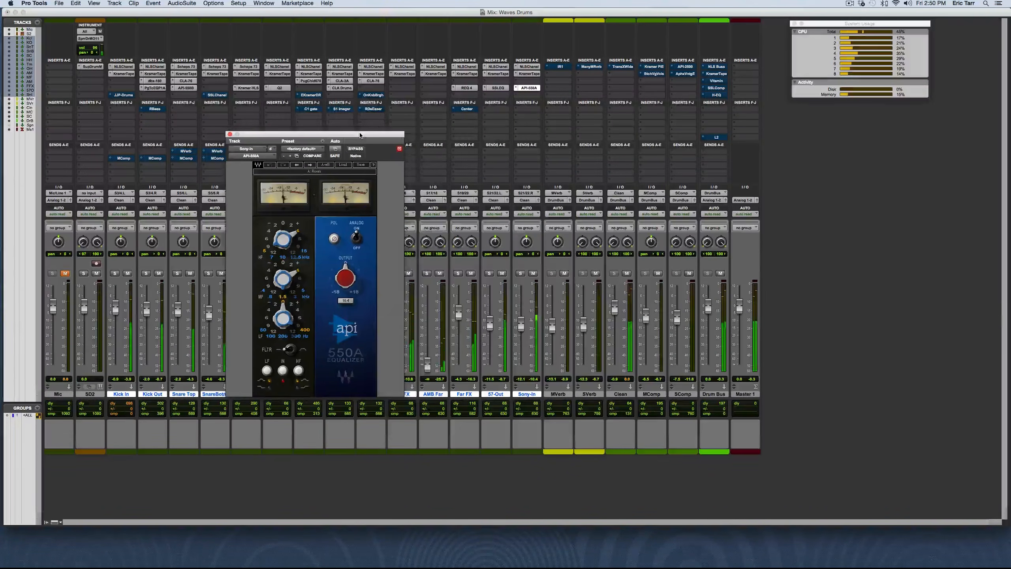
left_click_drag(360, 136, 458, 104)
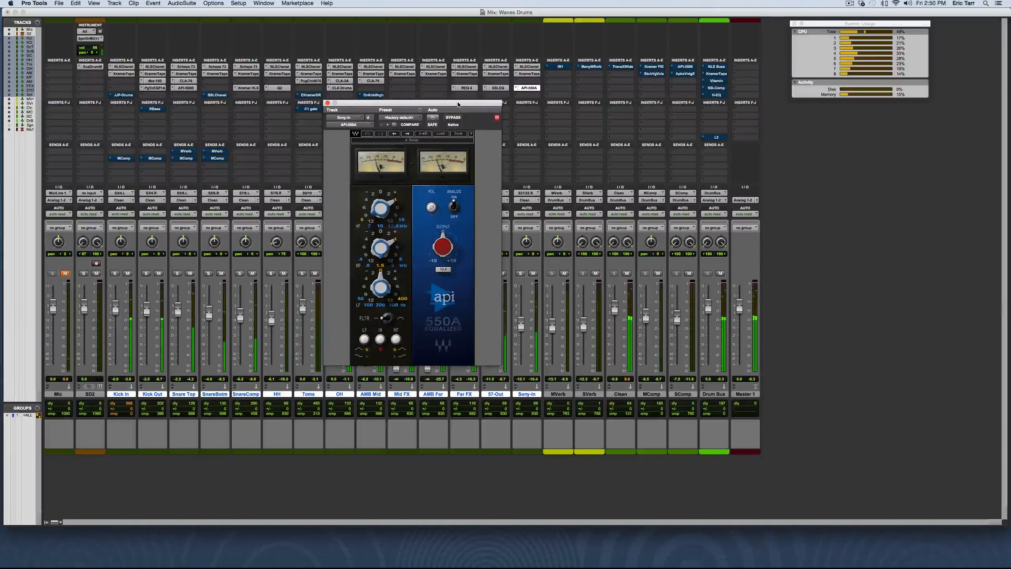
left_click(327, 103)
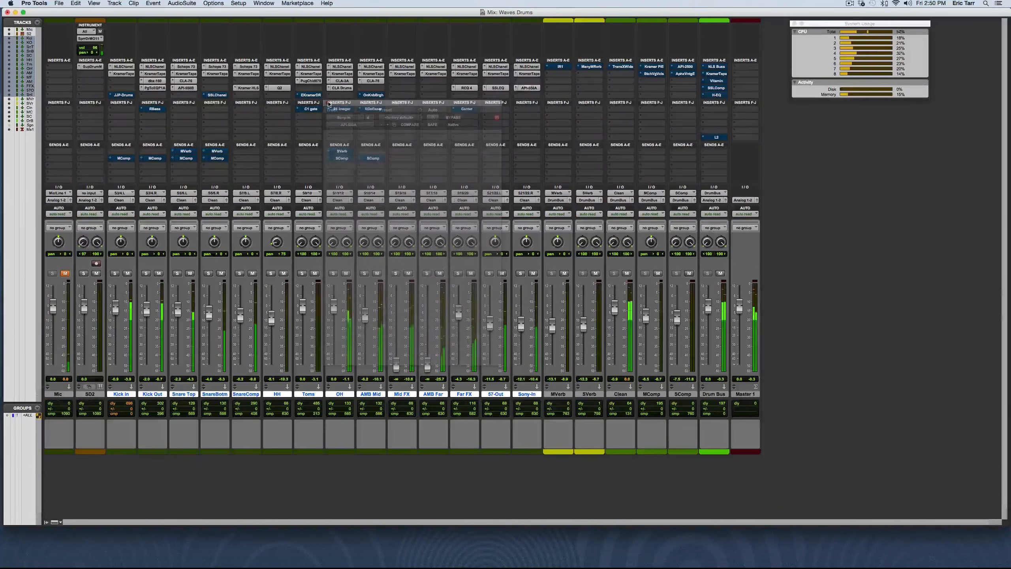
Take insert E out of bypass on the selected tracks, and view its plug-ins on Kick In, SnareBotm, Toms and AMB Mid
right_click(124, 96)
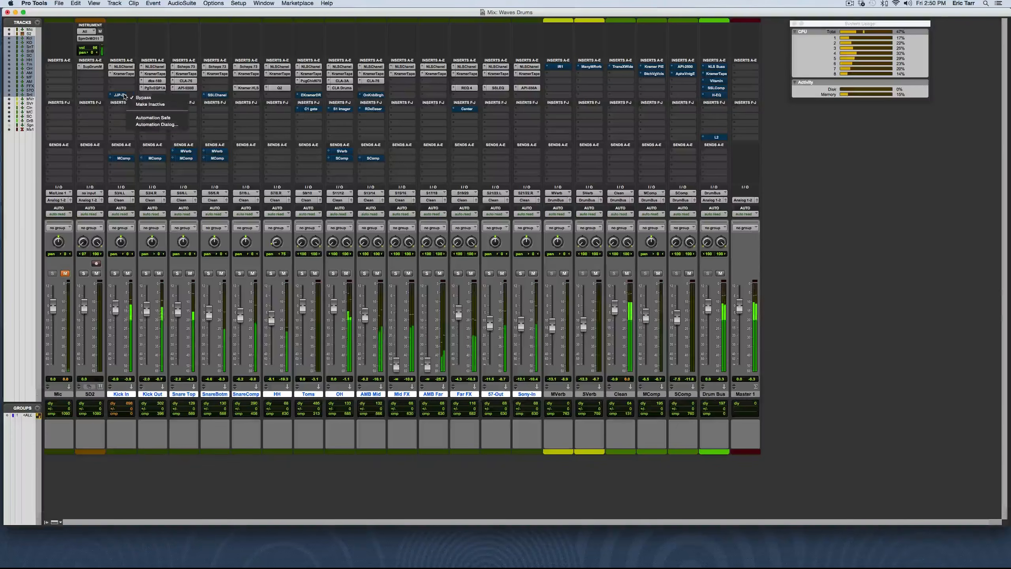
left_click(141, 98)
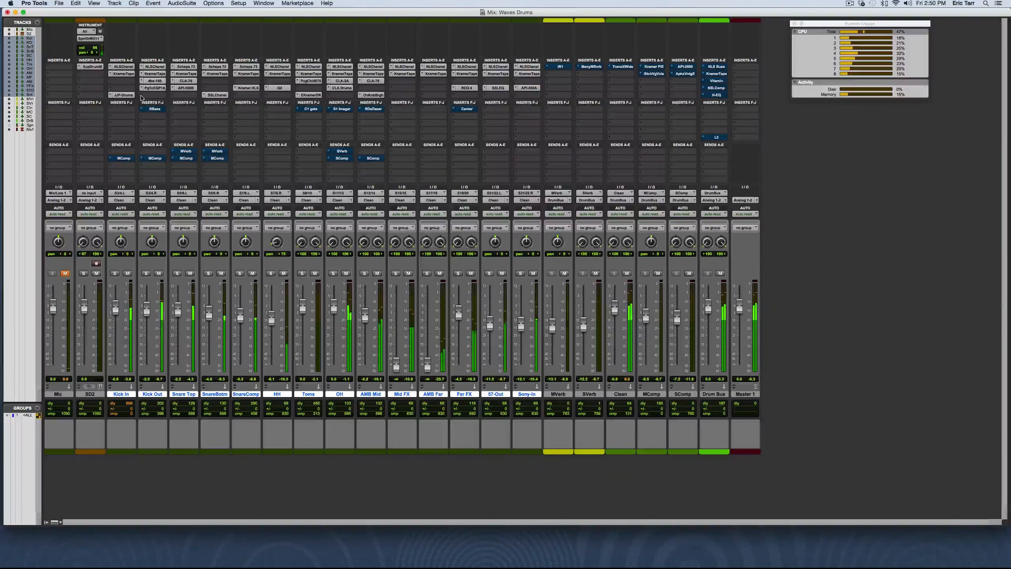
left_click(122, 96)
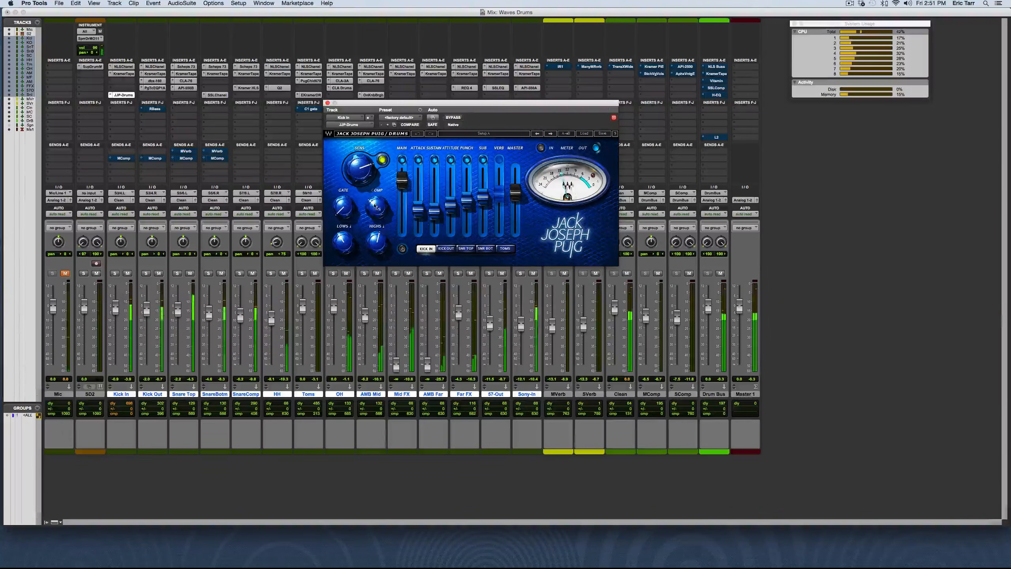
left_click(225, 96)
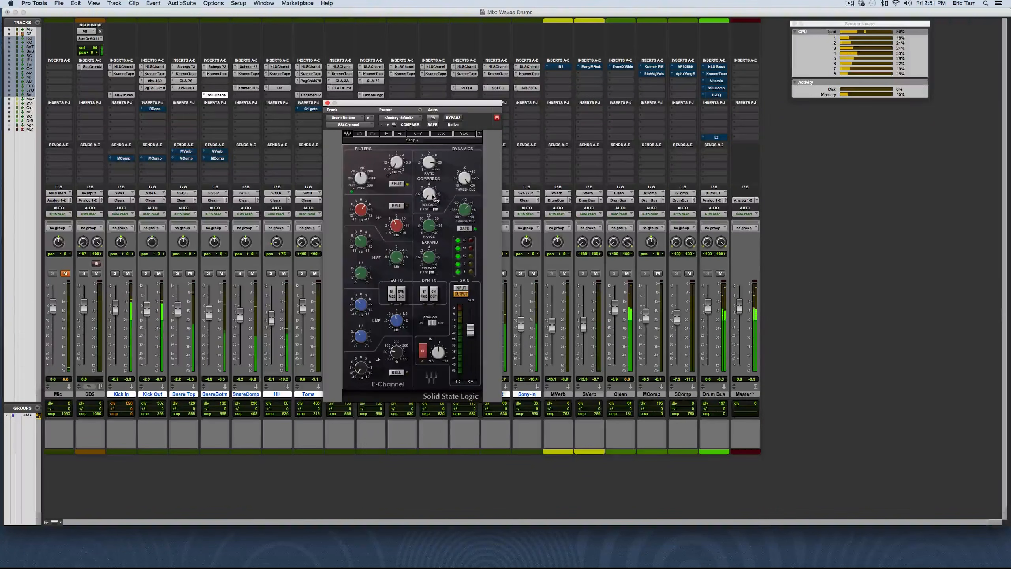
left_click(310, 96)
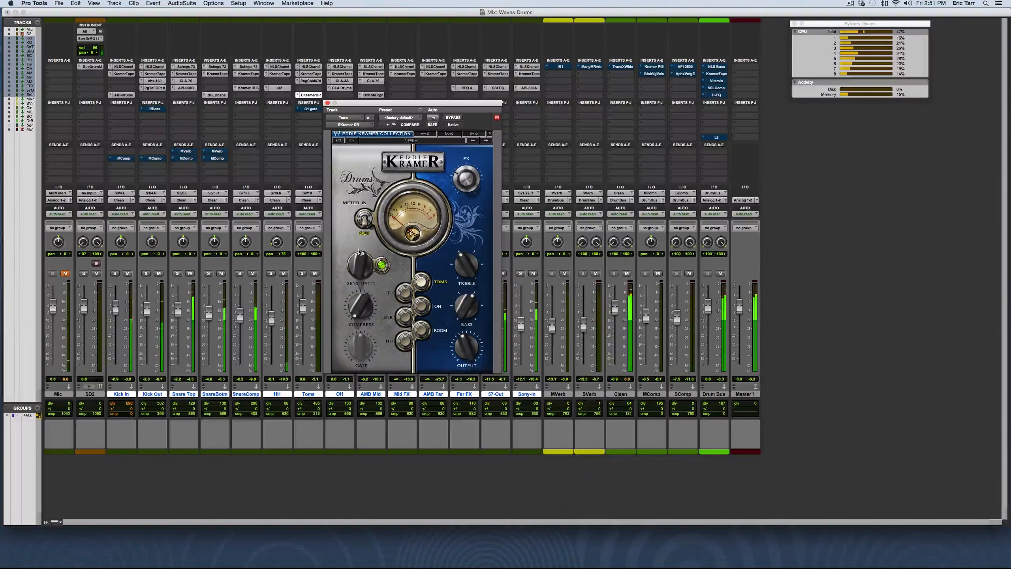
left_click_drag(358, 103, 386, 121)
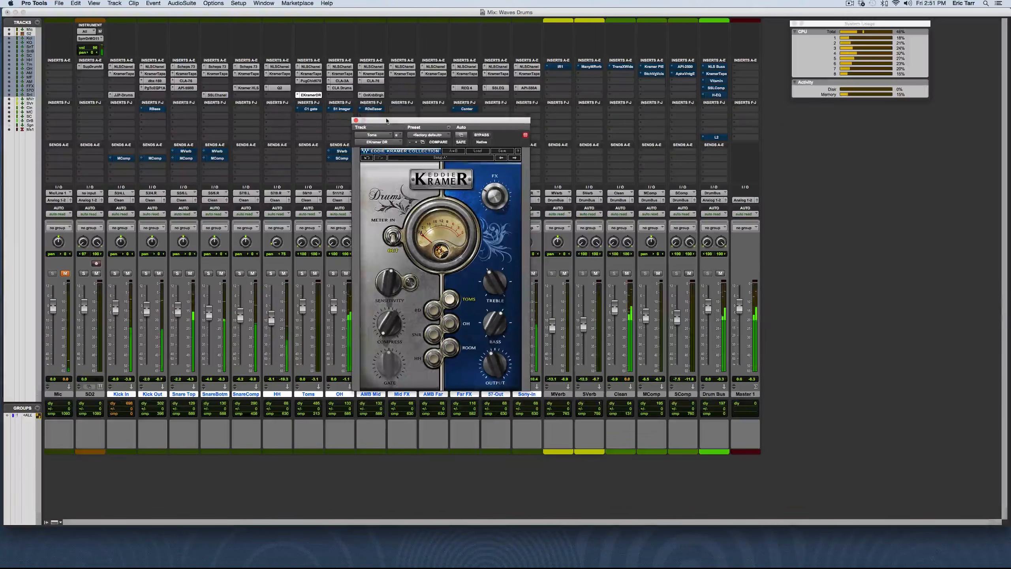
left_click(373, 94)
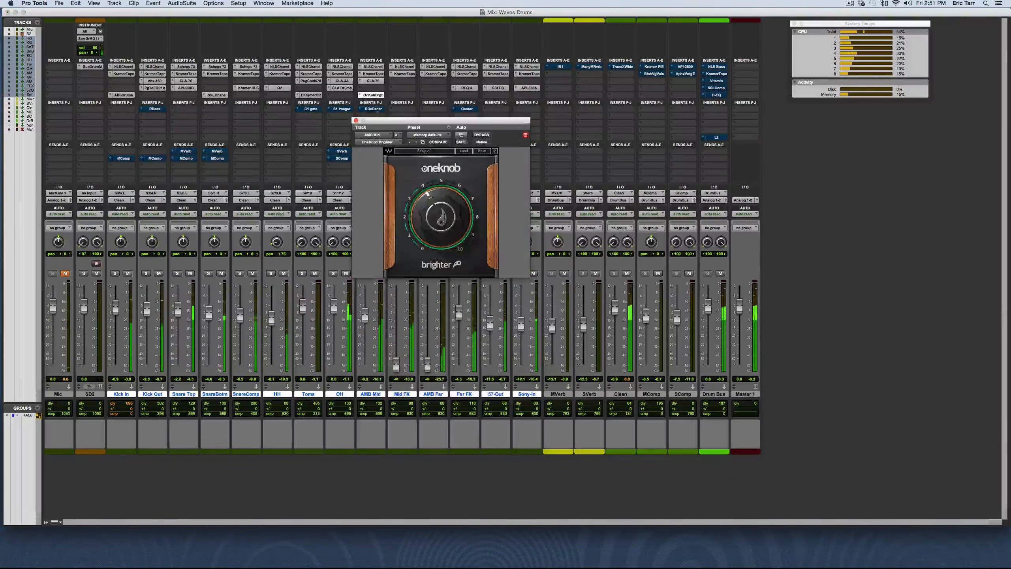
mouse_move(430, 235)
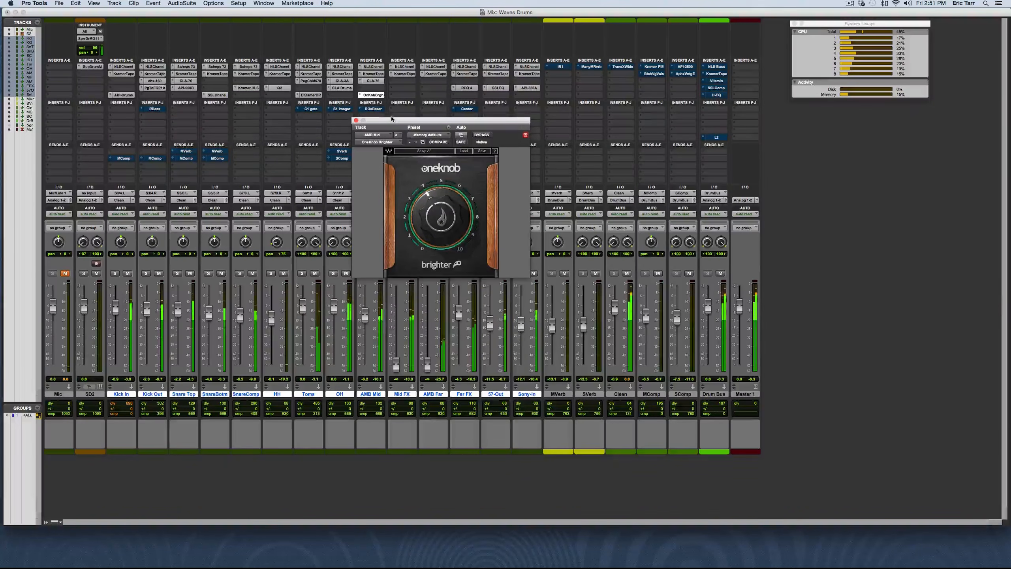
left_click_drag(392, 121, 486, 144)
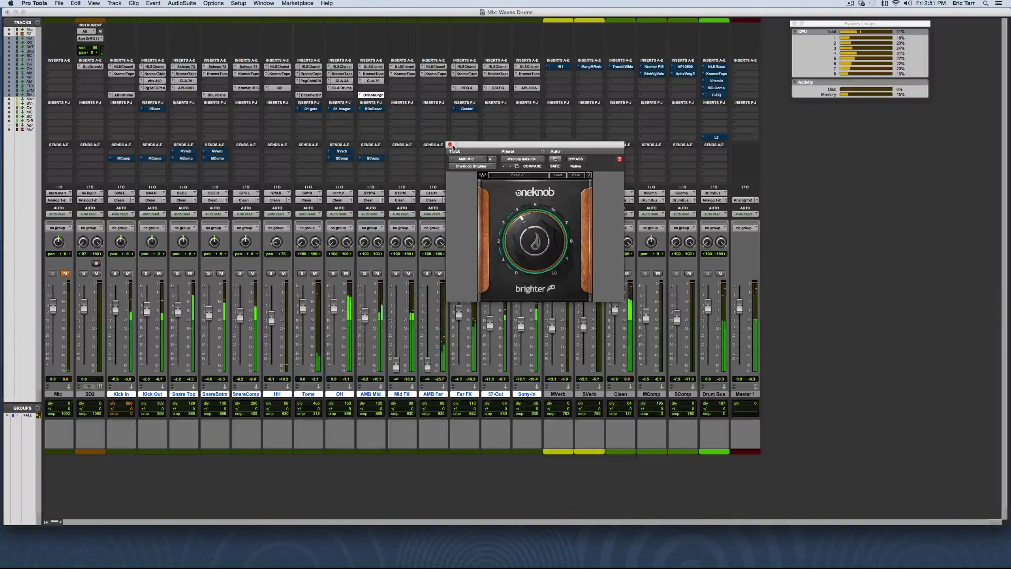
left_click(450, 145)
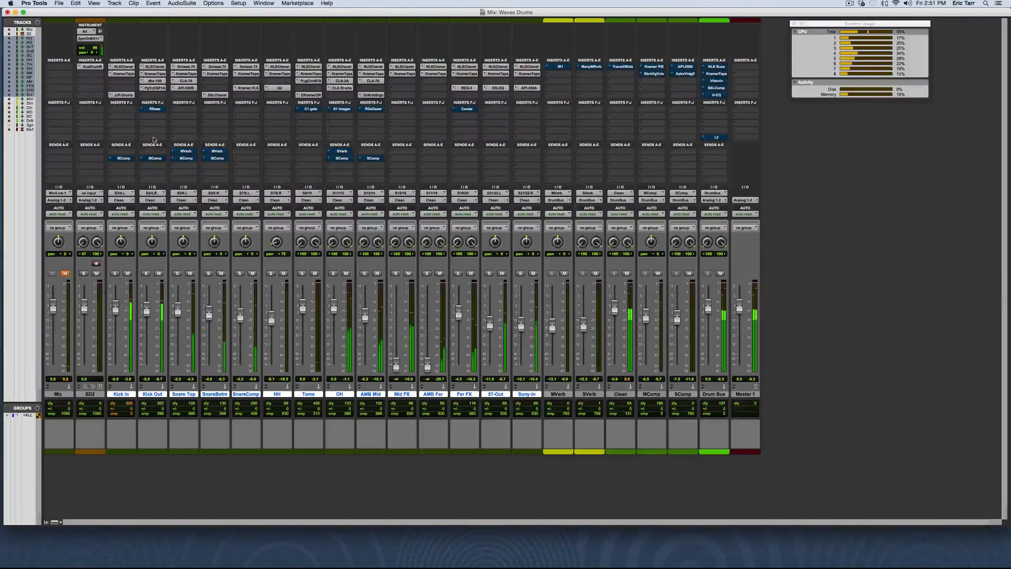
Take insert F out of bypass on the selected tracks, and view its plug-ins on Kick Out, Toms, OH, AMB Mid and Far FX
right_click(158, 109)
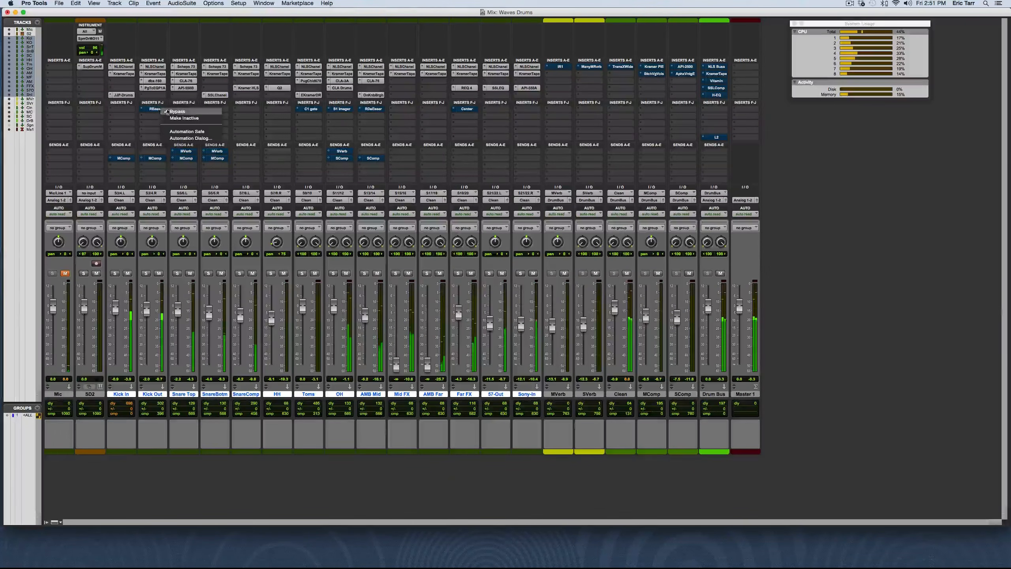
left_click(177, 112, "alt")
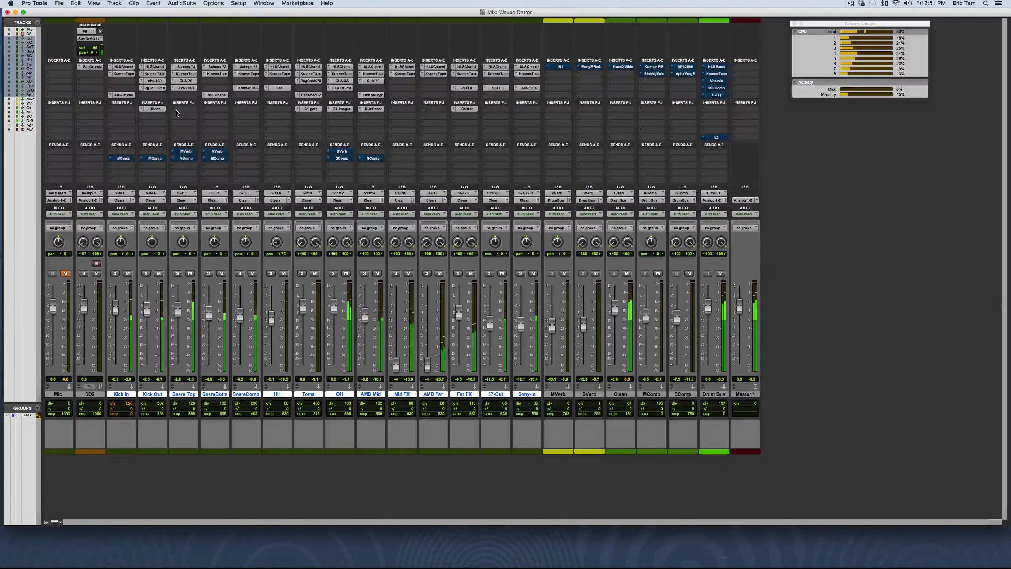
left_click(151, 109)
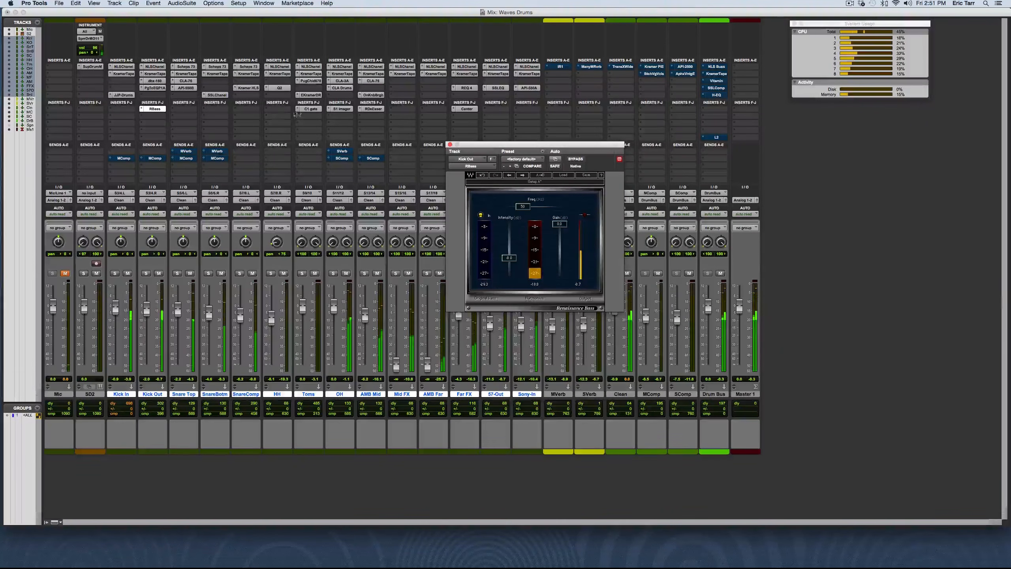
left_click(309, 109)
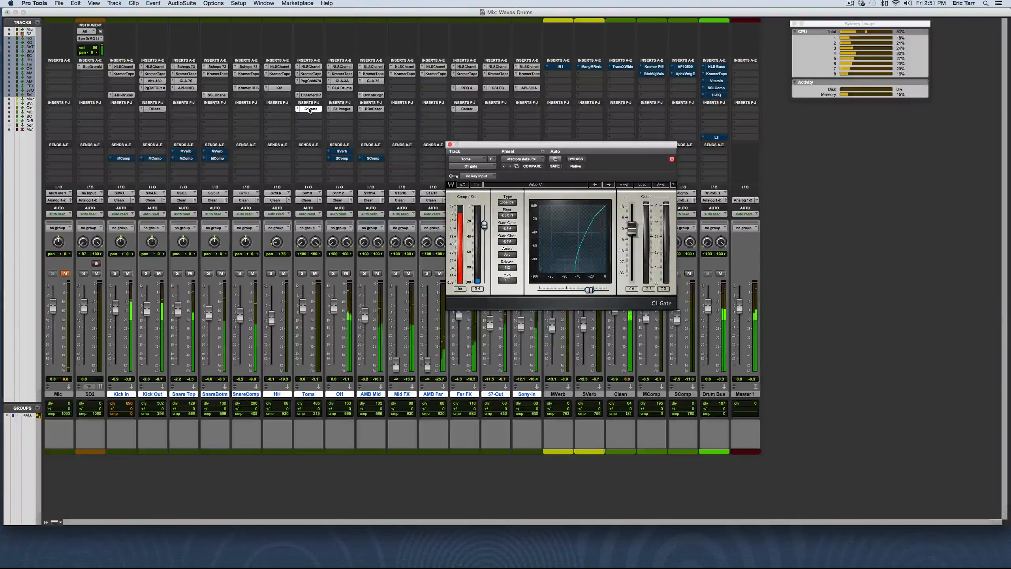
left_click(342, 109)
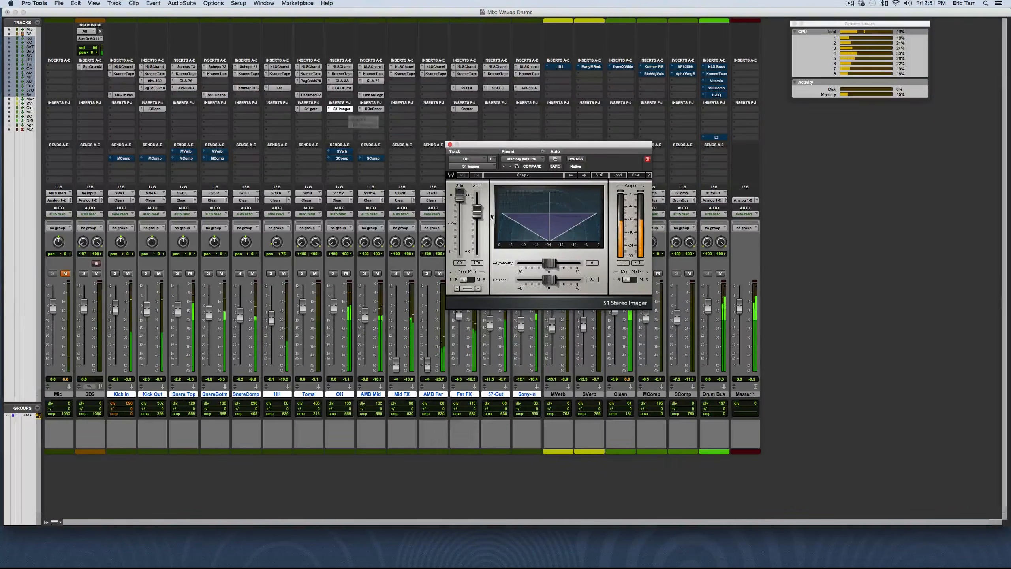
left_click(372, 108)
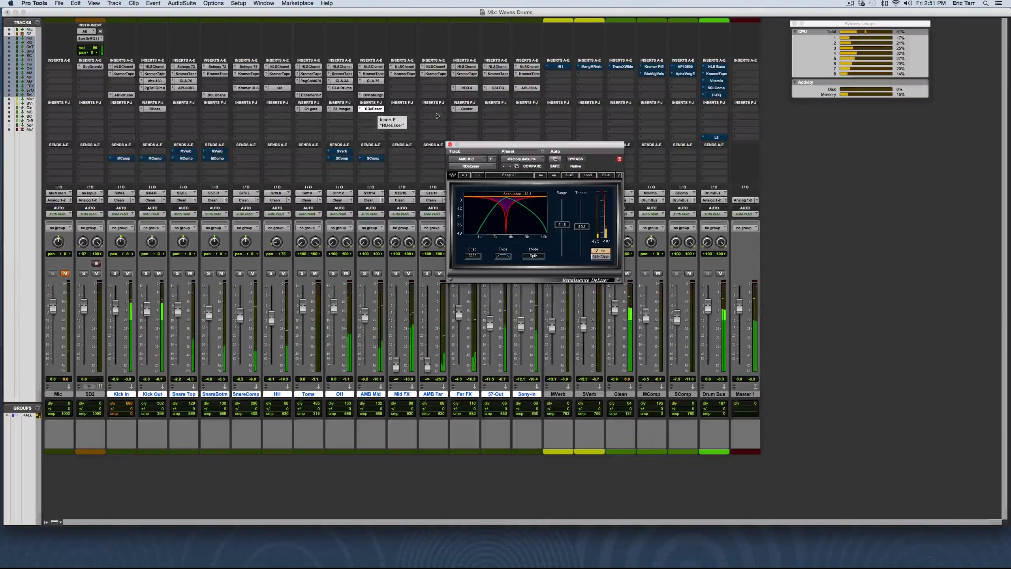
left_click(472, 109)
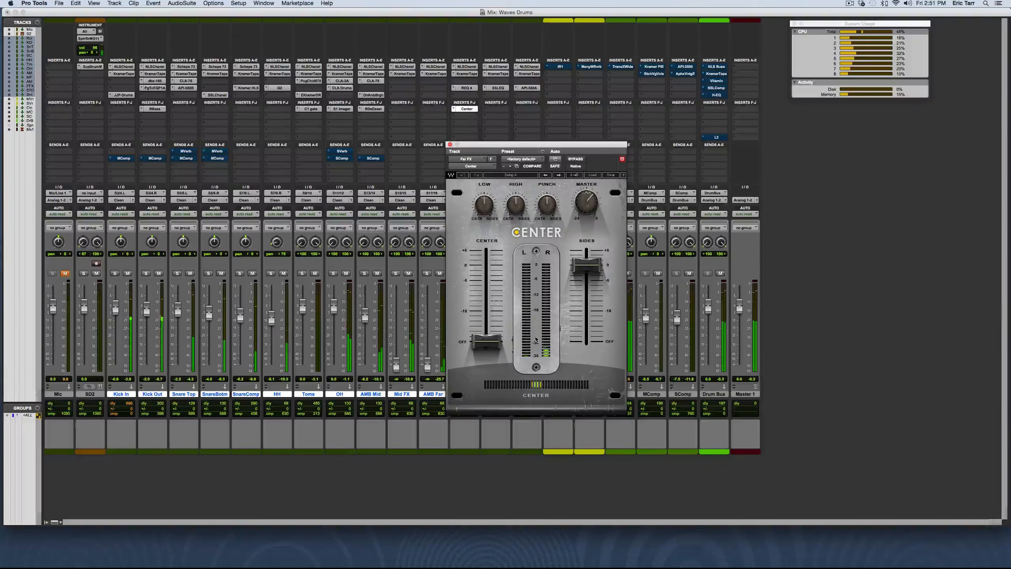
left_click_drag(493, 144, 544, 128)
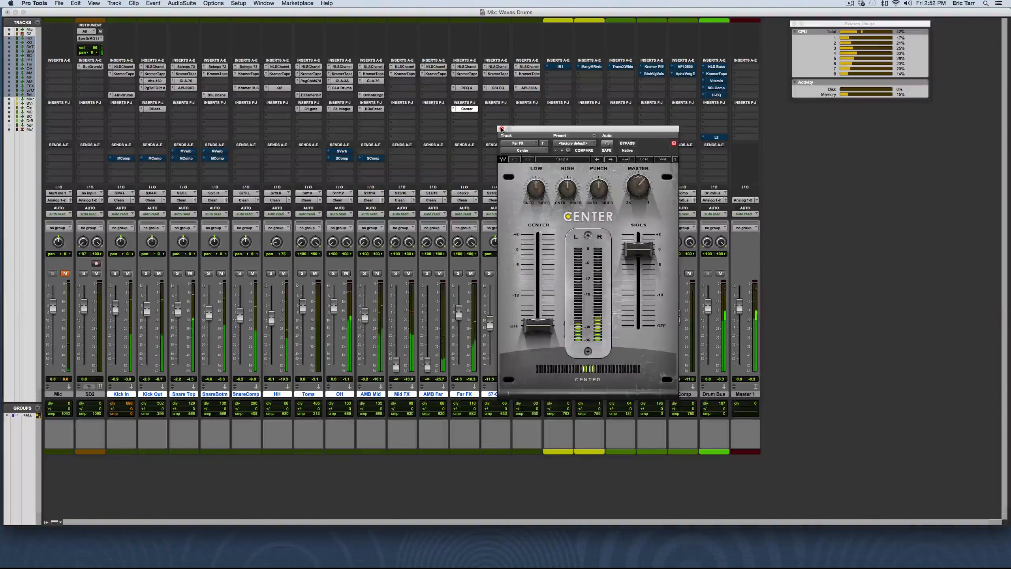
left_click(502, 129)
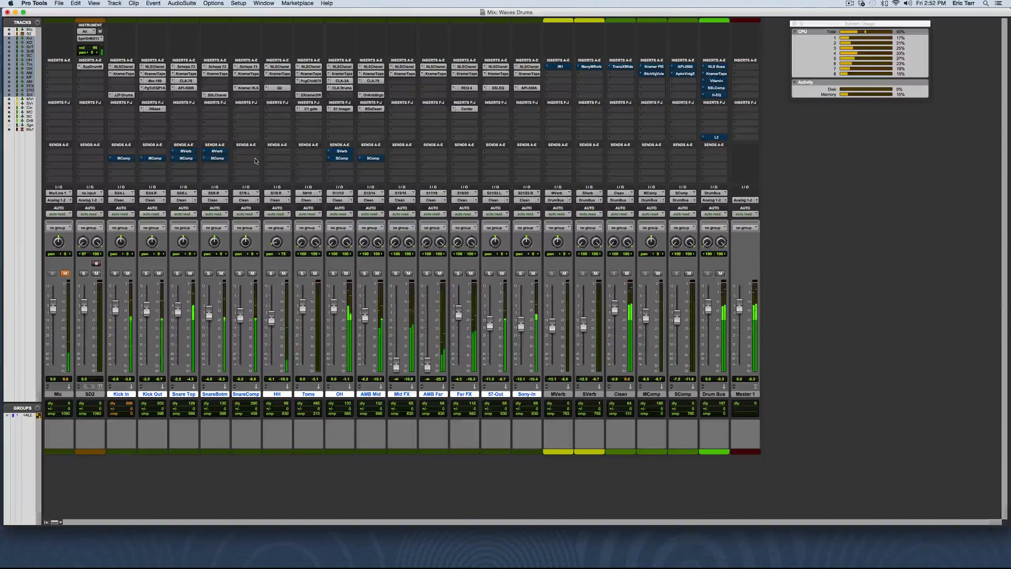
Unmute the MVerb sends on Snare Top and SnareBotm, and view the IR1 reverb on the MVerb track
right_click(188, 152)
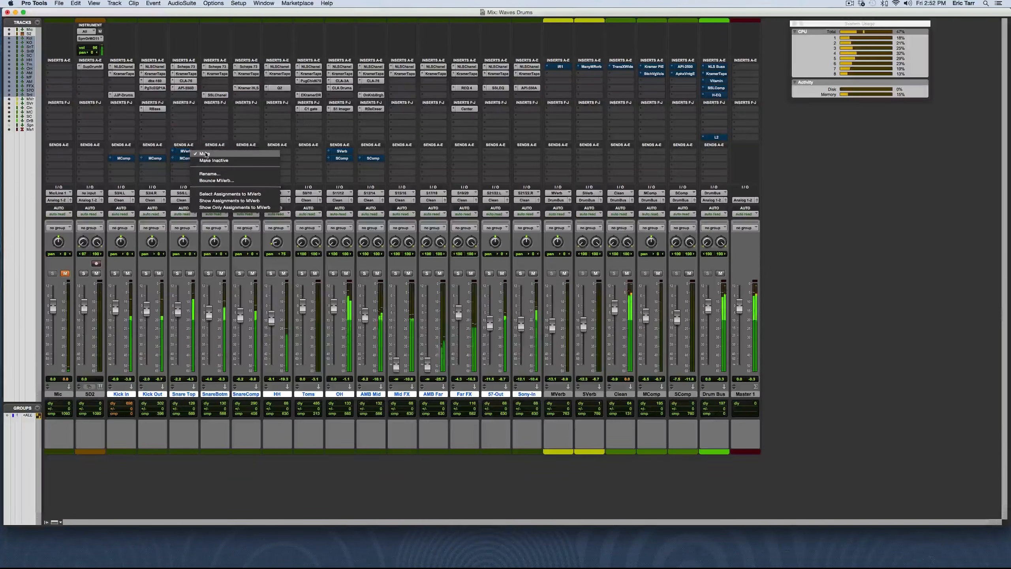
left_click(205, 154)
right_click(216, 152)
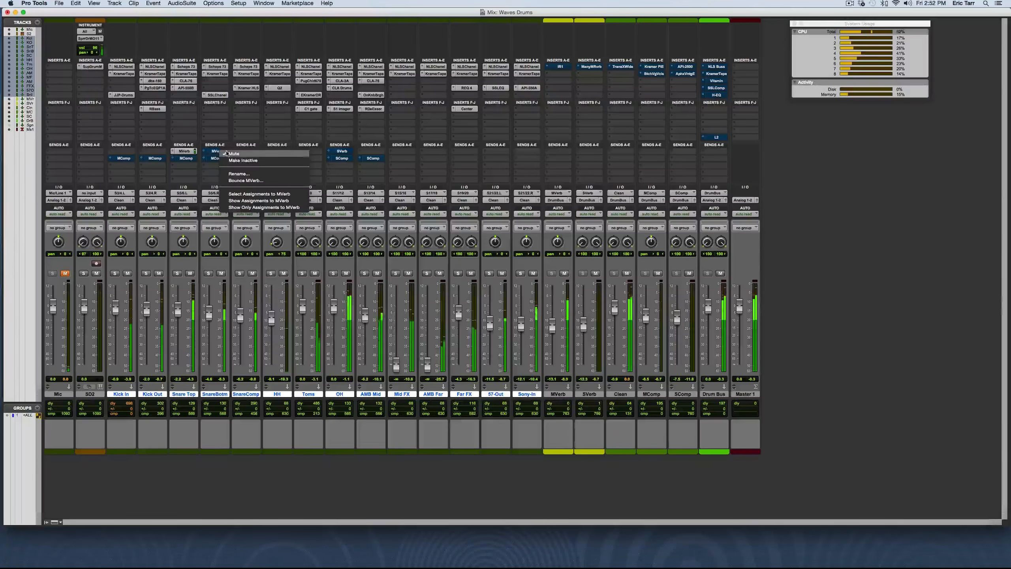
left_click(235, 153)
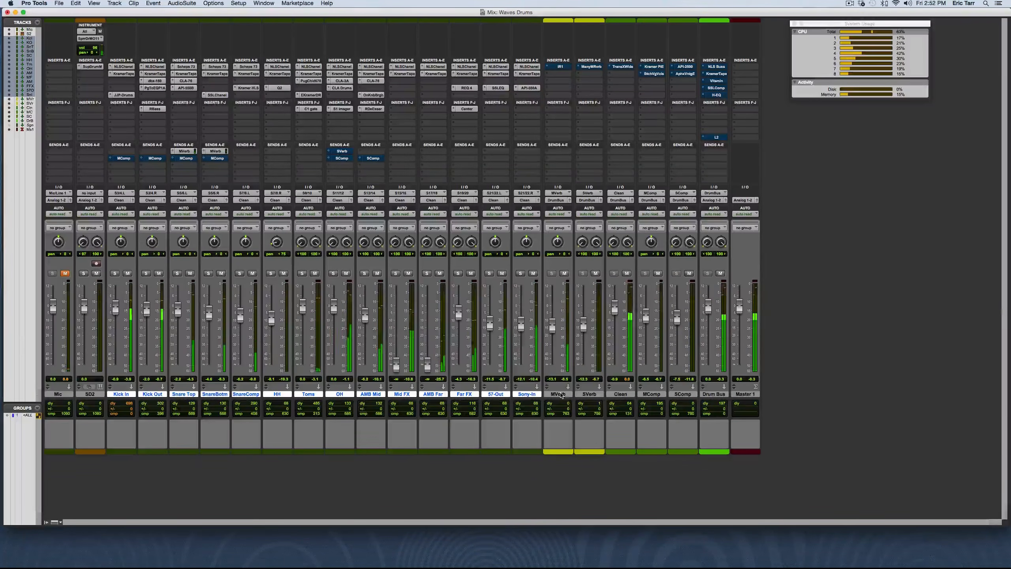
left_click(567, 67)
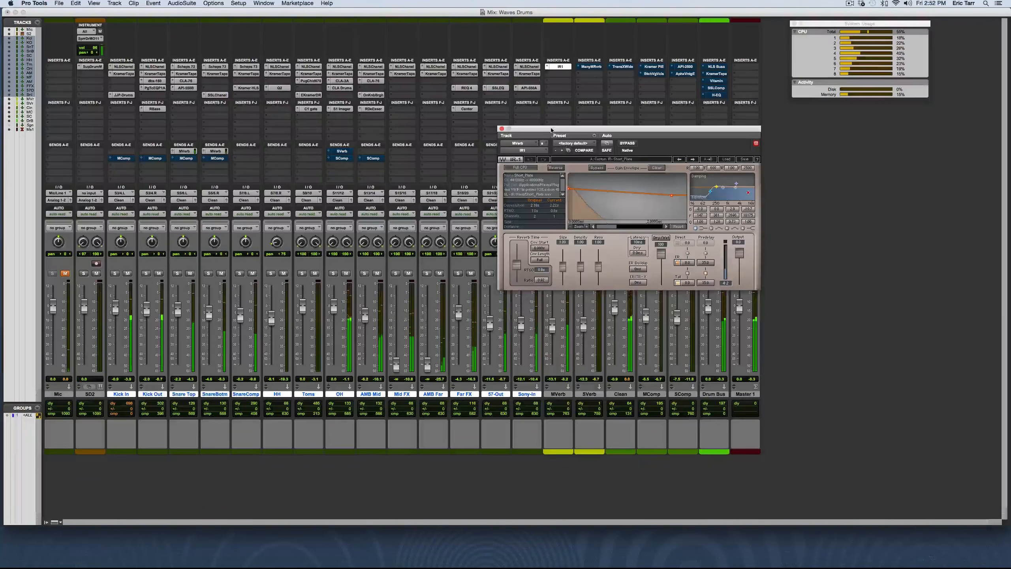
left_click_drag(551, 130, 472, 137)
left_click(423, 136)
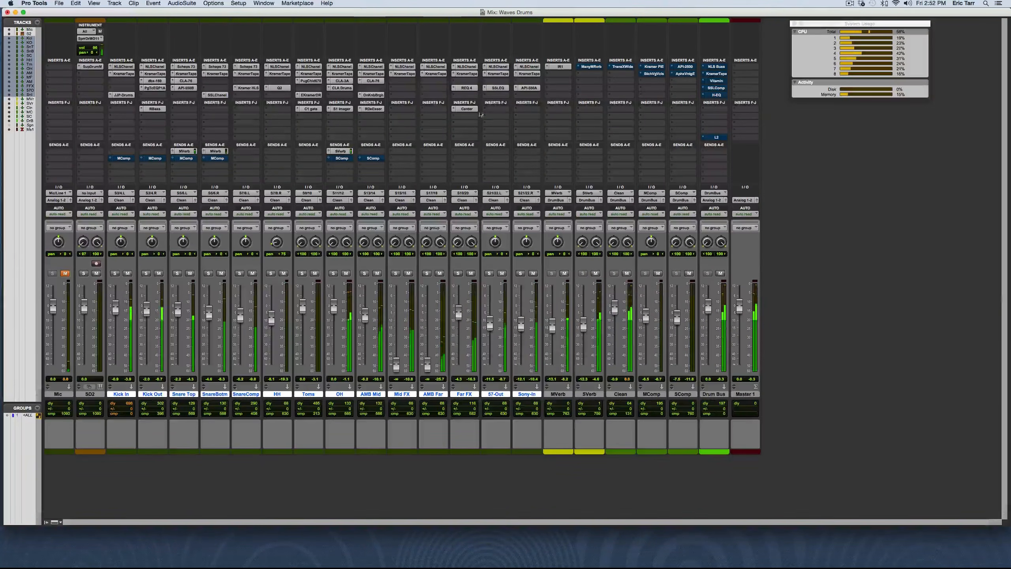
View the Manny Marroquin Reverb on the SVerb track, close its window, and take the TransX Wide insert on Clean out of bypass
left_click(595, 67)
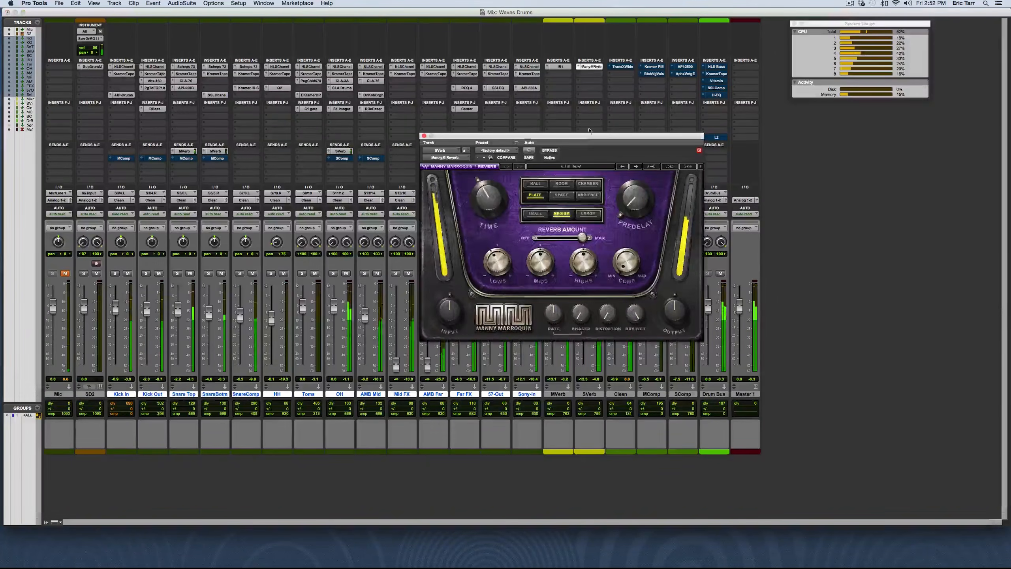
left_click_drag(553, 136, 482, 143)
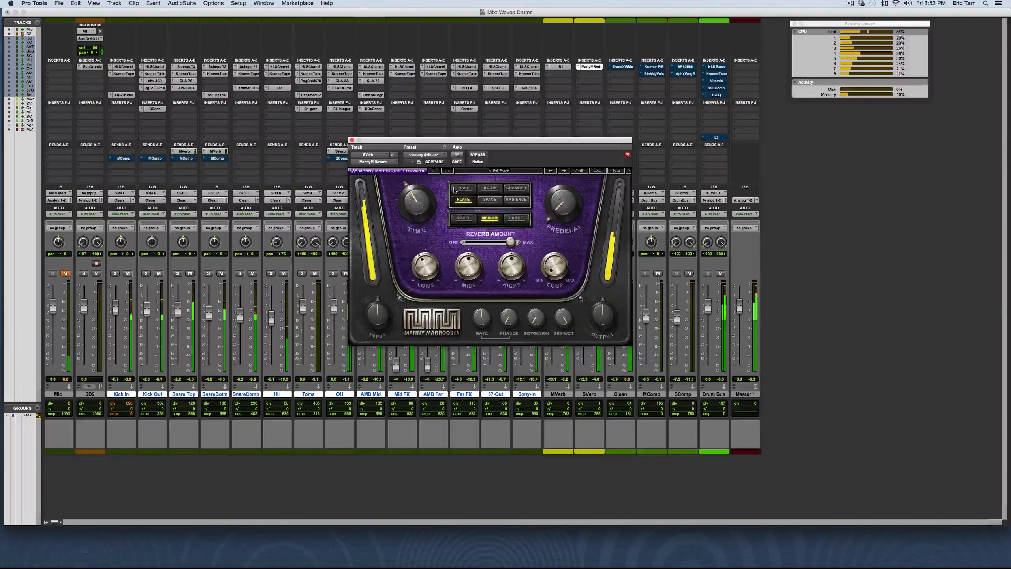
left_click(352, 140)
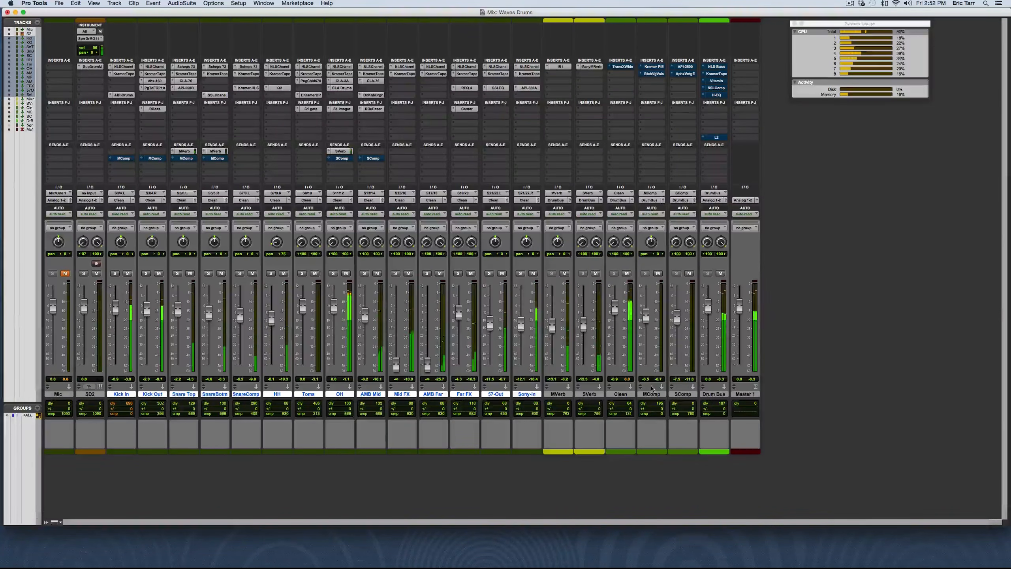
left_click(623, 67, "super")
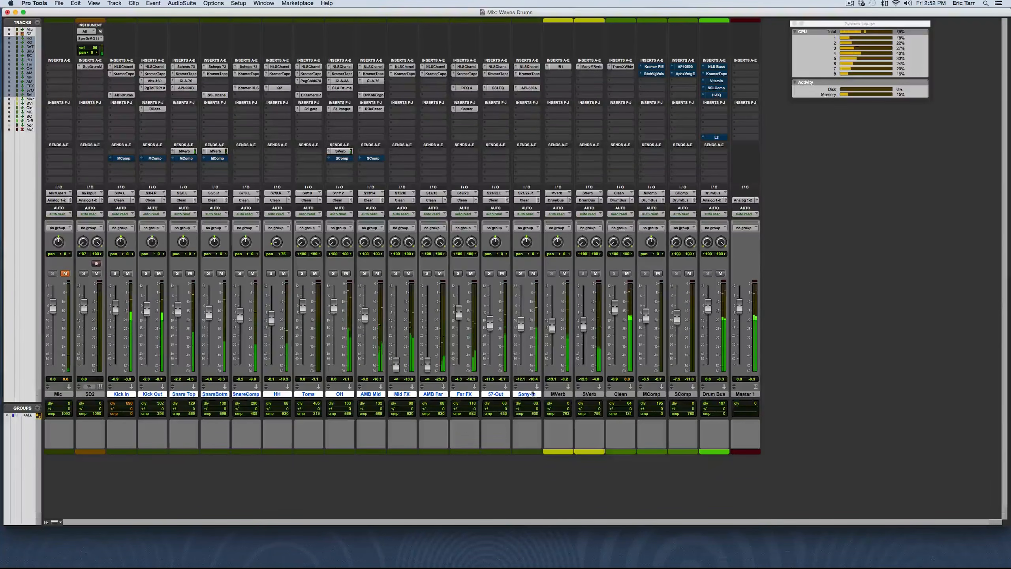
Select the tracks from Kick In to SnareBotm and unmute their MComp sends together
left_click(620, 394)
left_click(651, 394)
left_click(681, 394)
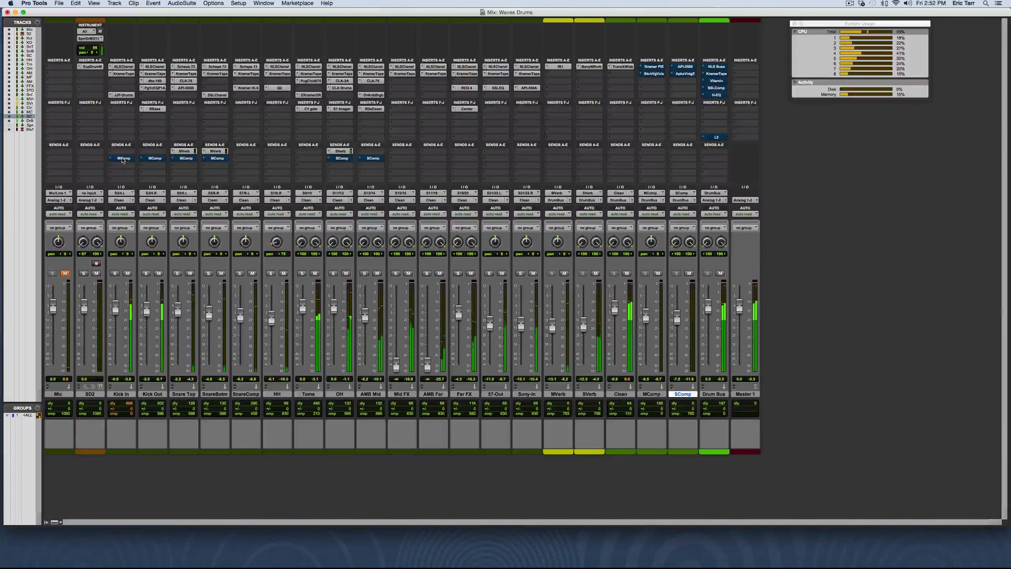
left_click(121, 394)
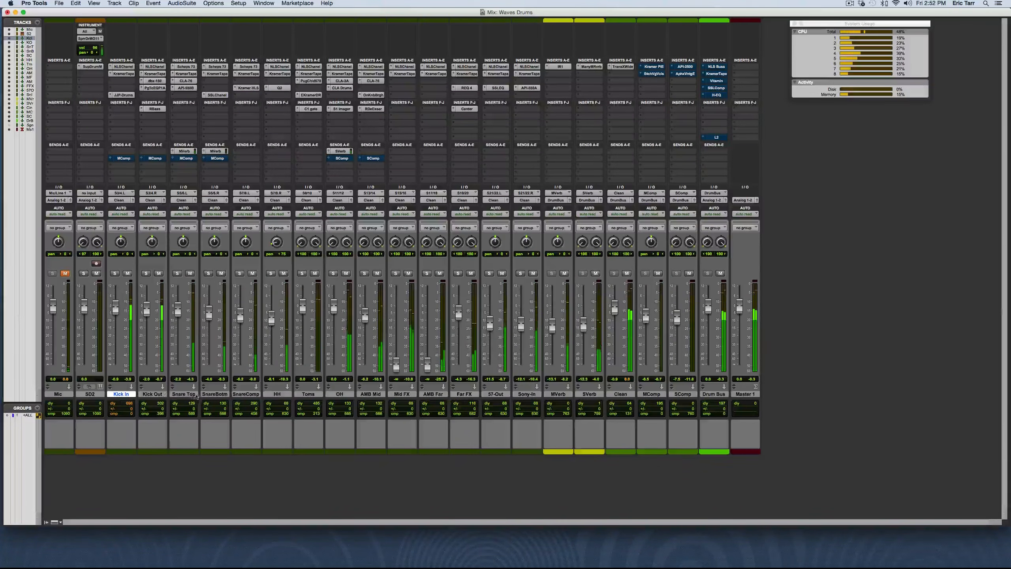
left_click(215, 394, "shift")
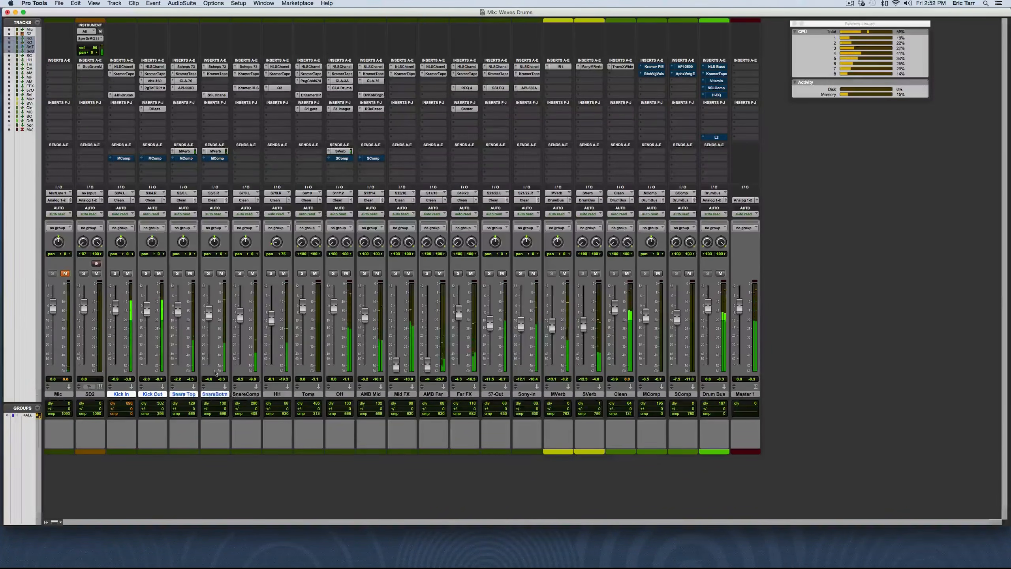
right_click(189, 159)
left_click(201, 161, "alt+shift")
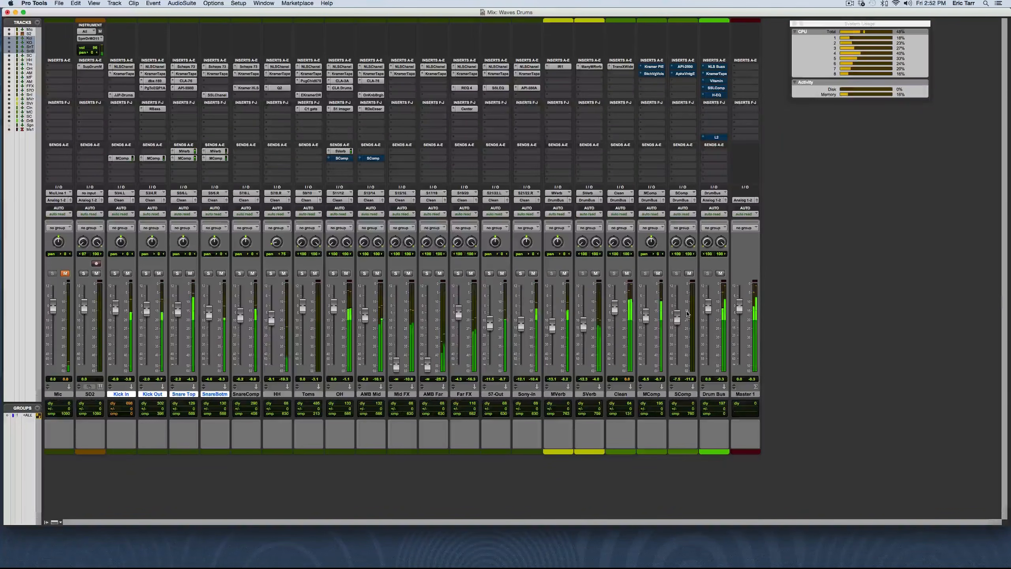
Take Kramer PIE and Butch Vig Vocals on the MComp track out of bypass, viewing each before closing the plug-in window
left_click(653, 67)
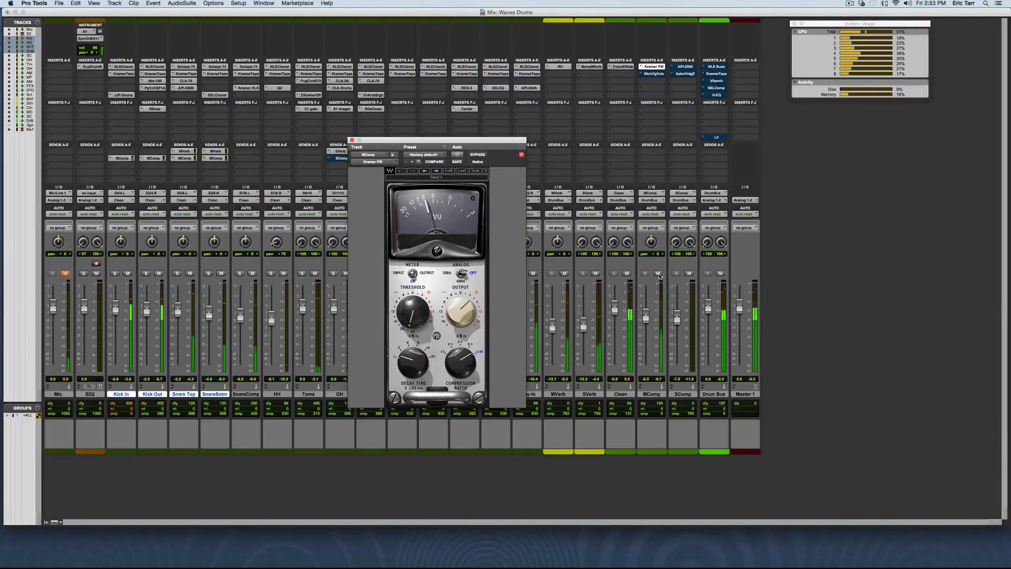
left_click(654, 74)
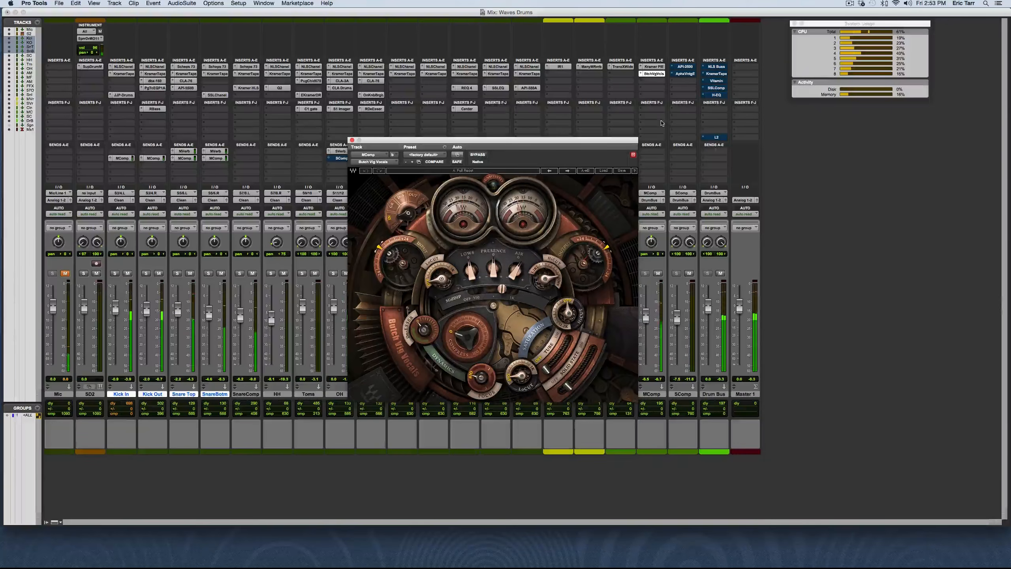
left_click(352, 140)
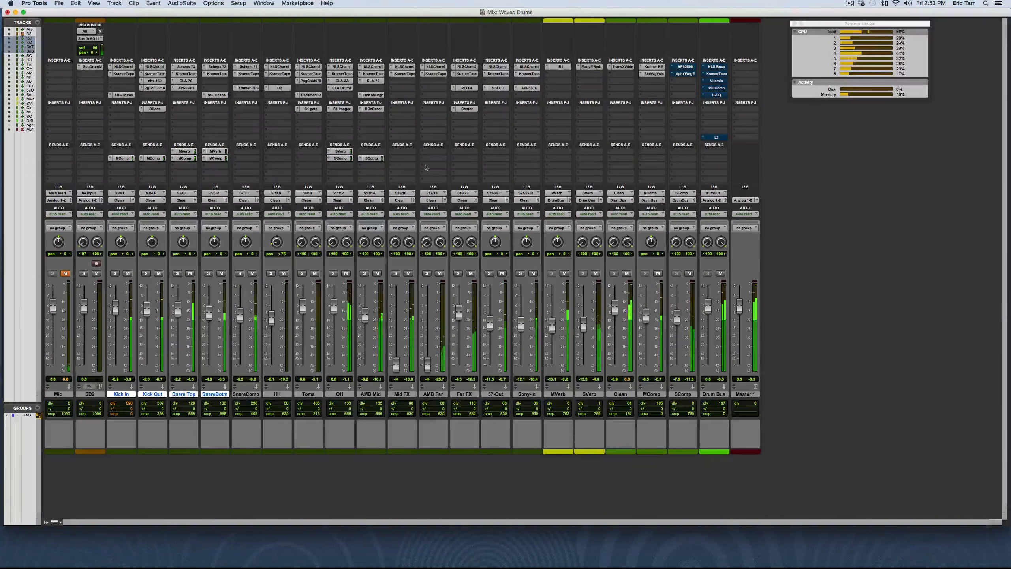
Take the API-2500 and Aphex Vintage Exciter on the SComp track out of bypass, viewing each before closing the plug-in window
left_click(684, 67)
mouse_move(450, 257)
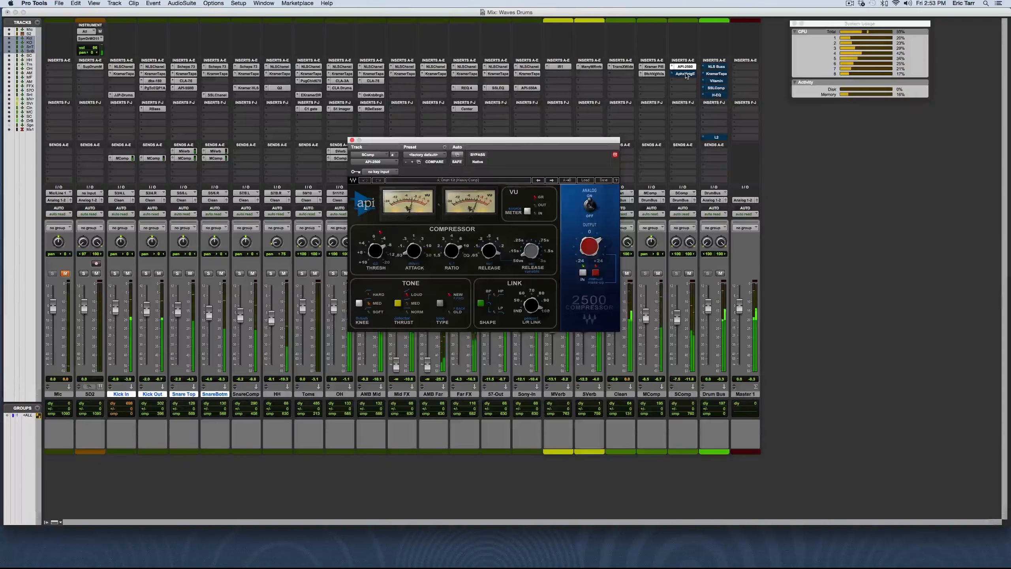
left_click(686, 74)
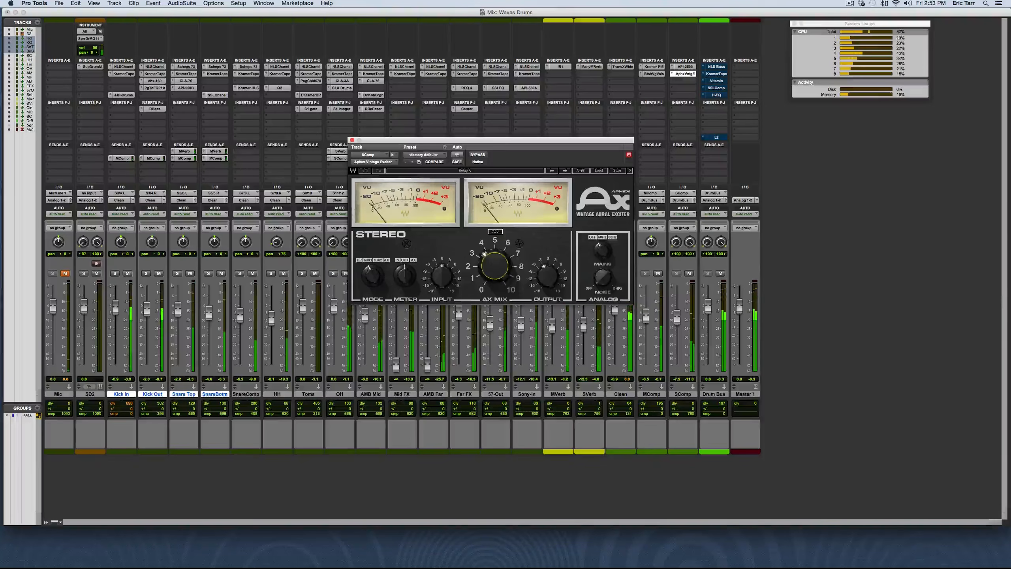
left_click_drag(495, 265, 495, 264)
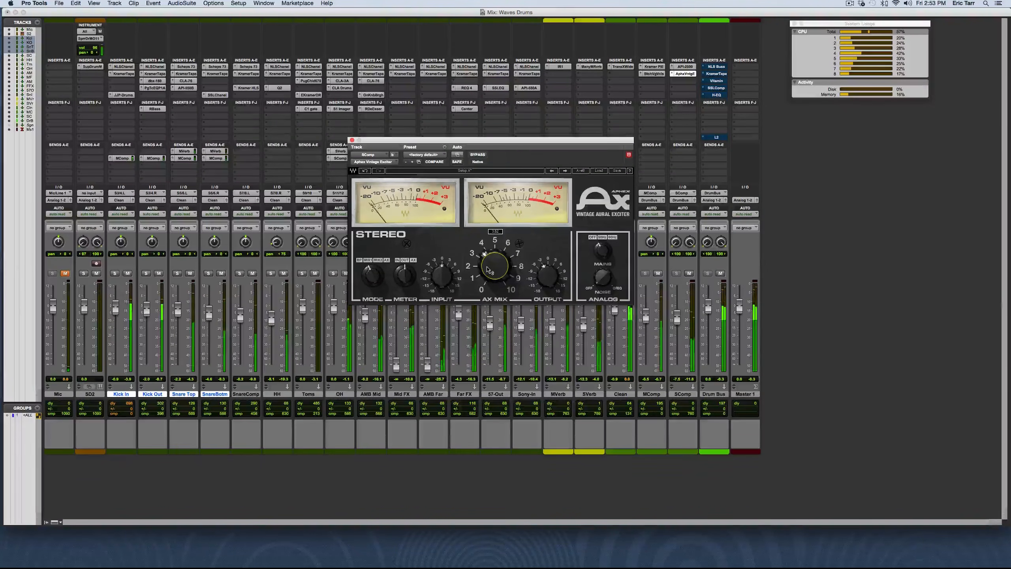
left_click(352, 140)
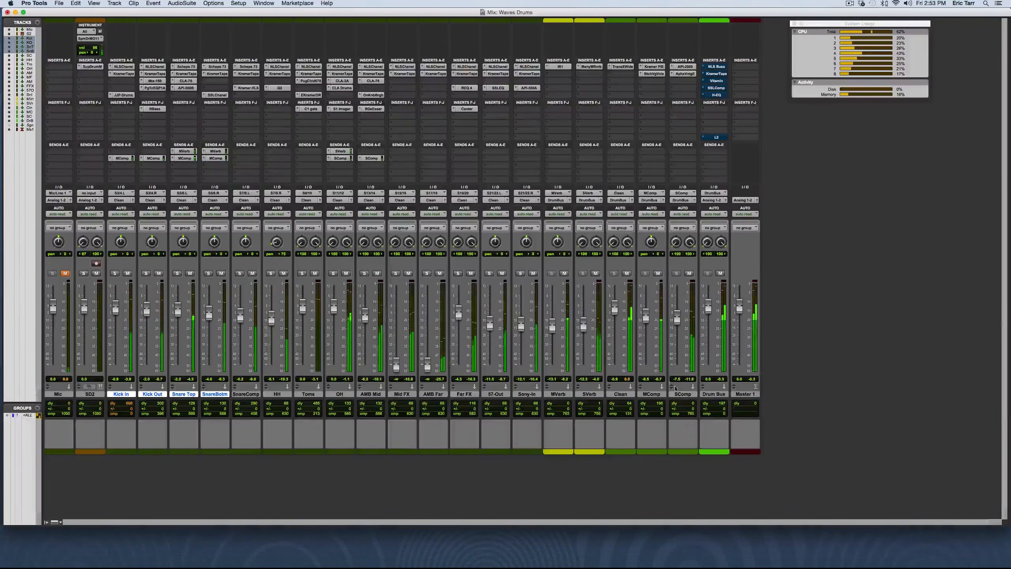
Select the Drum Bus track and take its NLS Buss and Kramer Tape inserts out of bypass, viewing both plug-ins
left_click(713, 394)
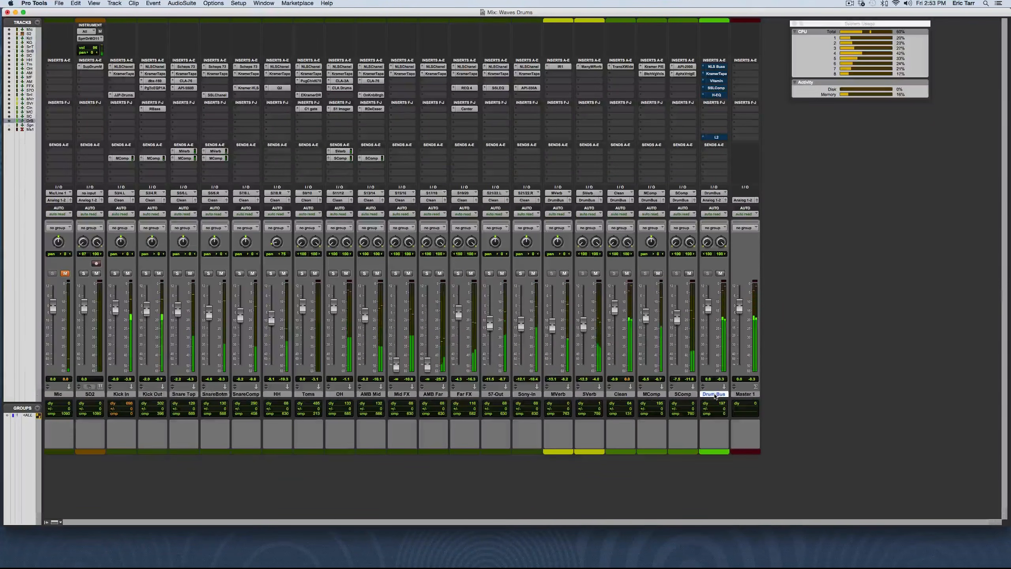
left_click(716, 66, "super")
left_click(716, 67)
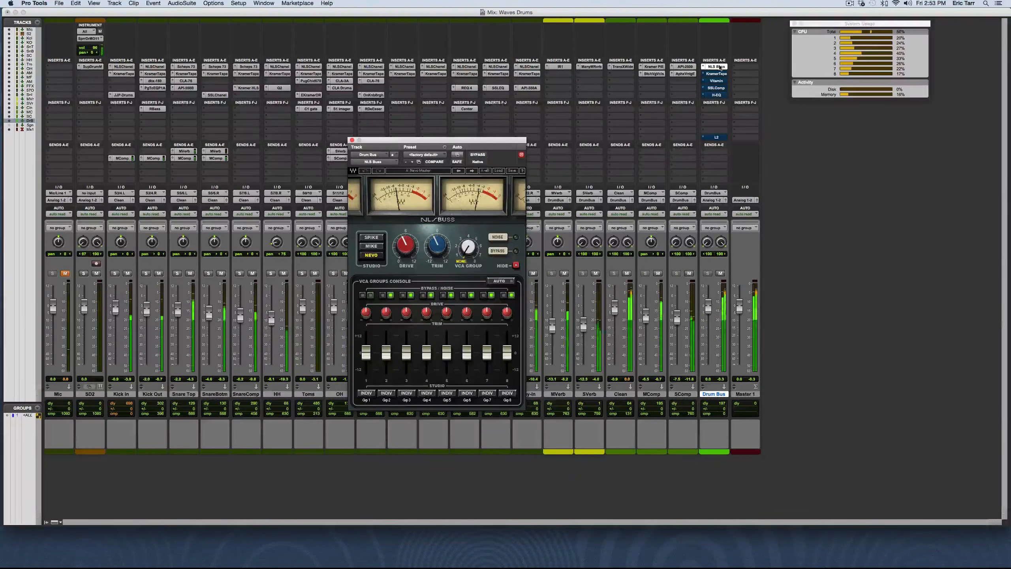
left_click(716, 75)
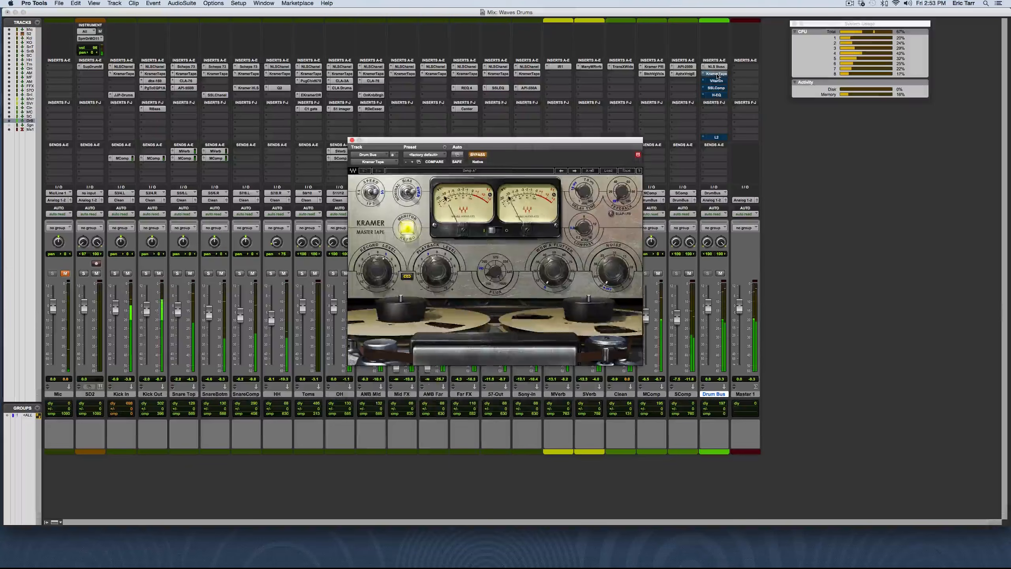
left_click(716, 74, "super")
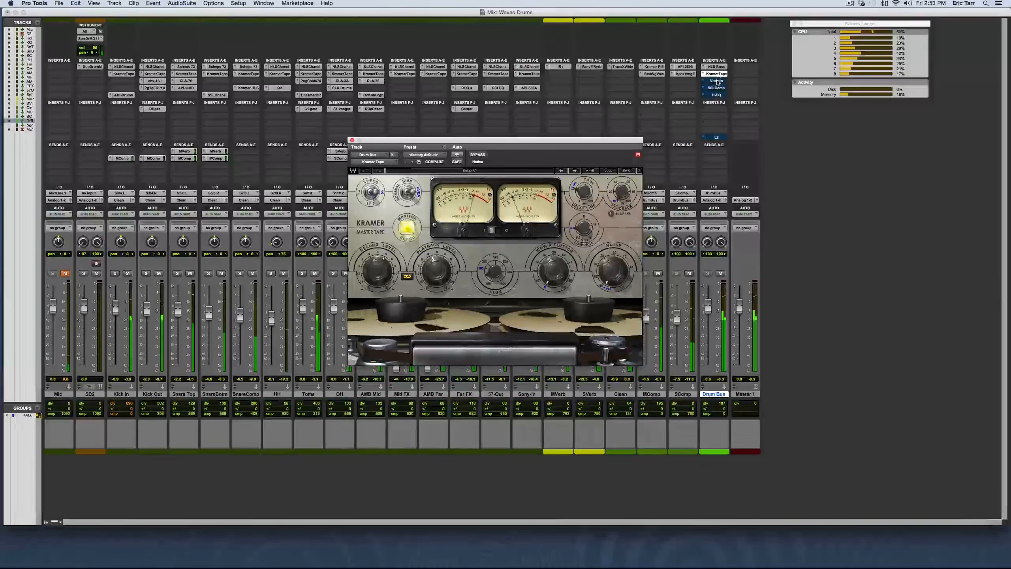
Take Vitamin, SSLComp, H-EQ and the L2 Ultramaximizer on Drum Bus out of bypass, viewing each plug-in
left_click(717, 81)
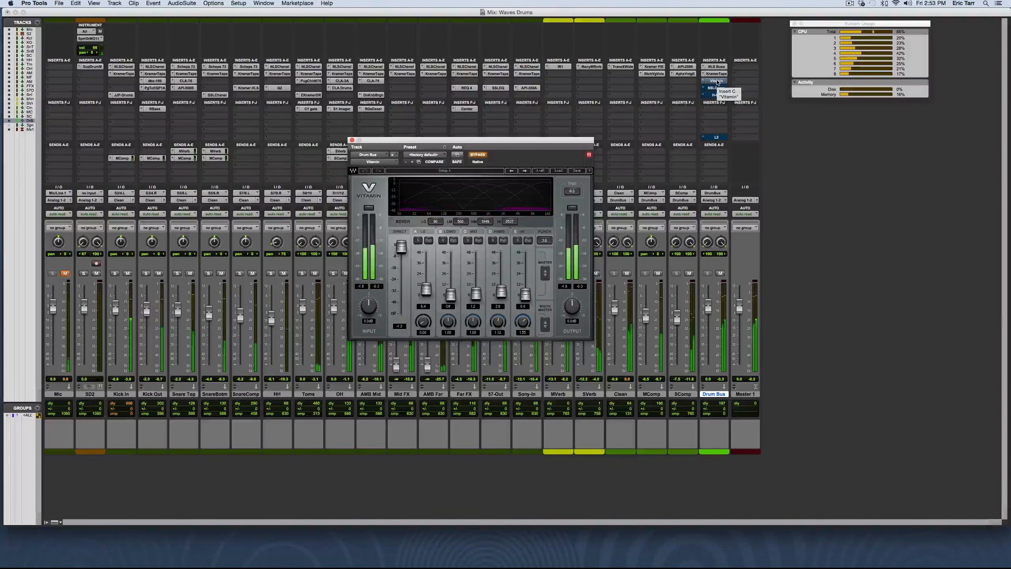
left_click(717, 81, "super")
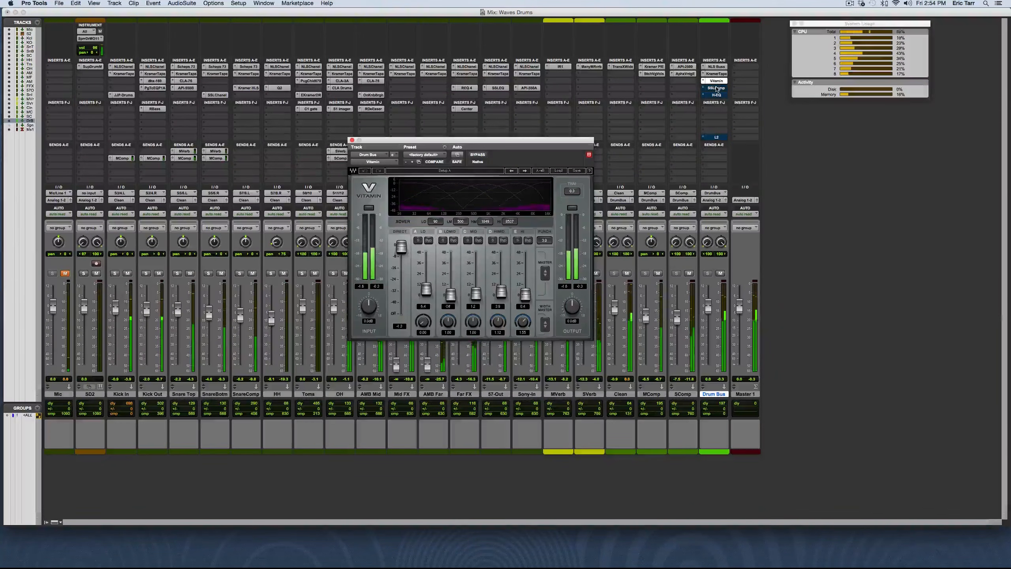
left_click(717, 88)
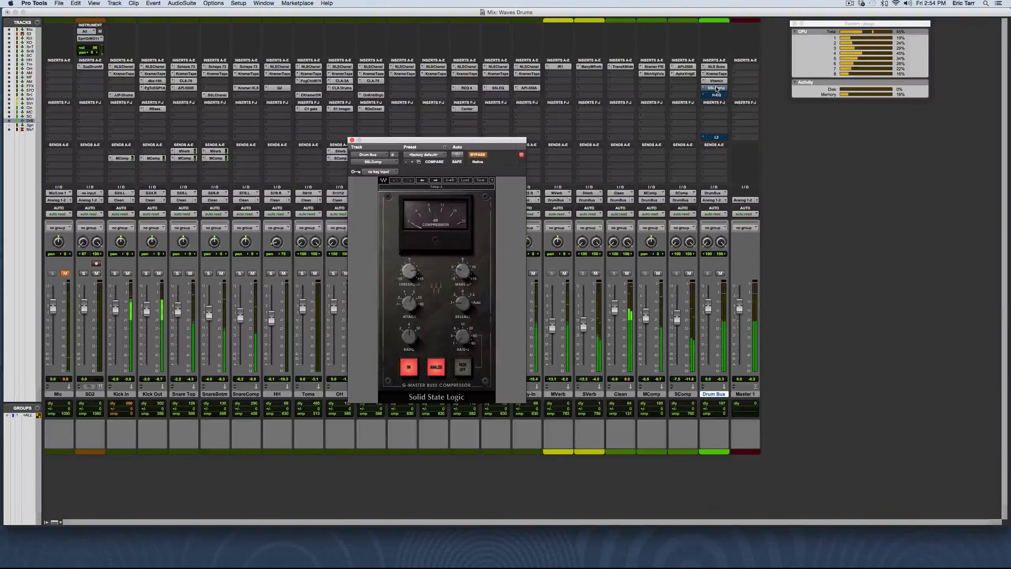
left_click(717, 88, "super")
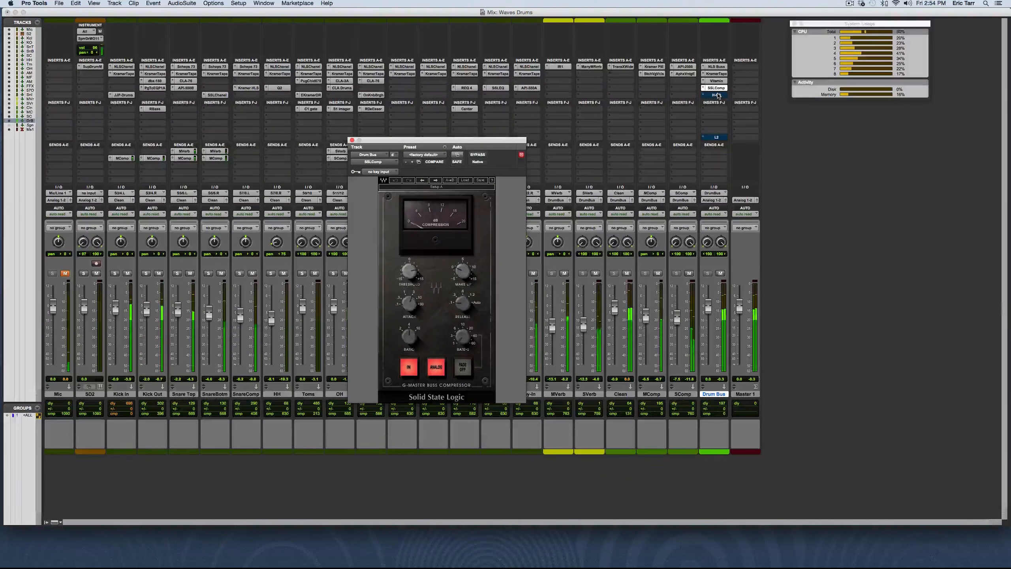
left_click(717, 95, "super")
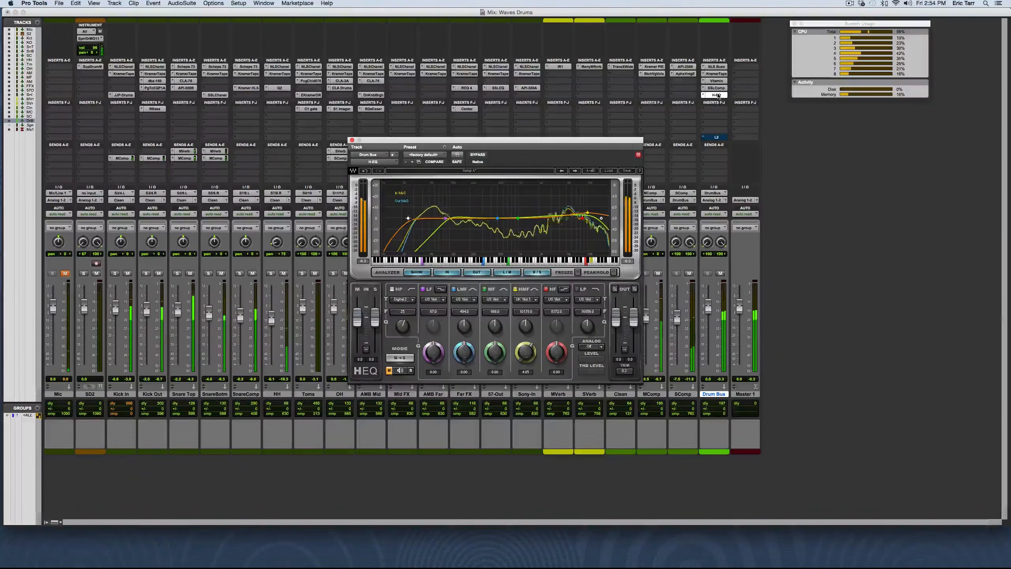
left_click(716, 138)
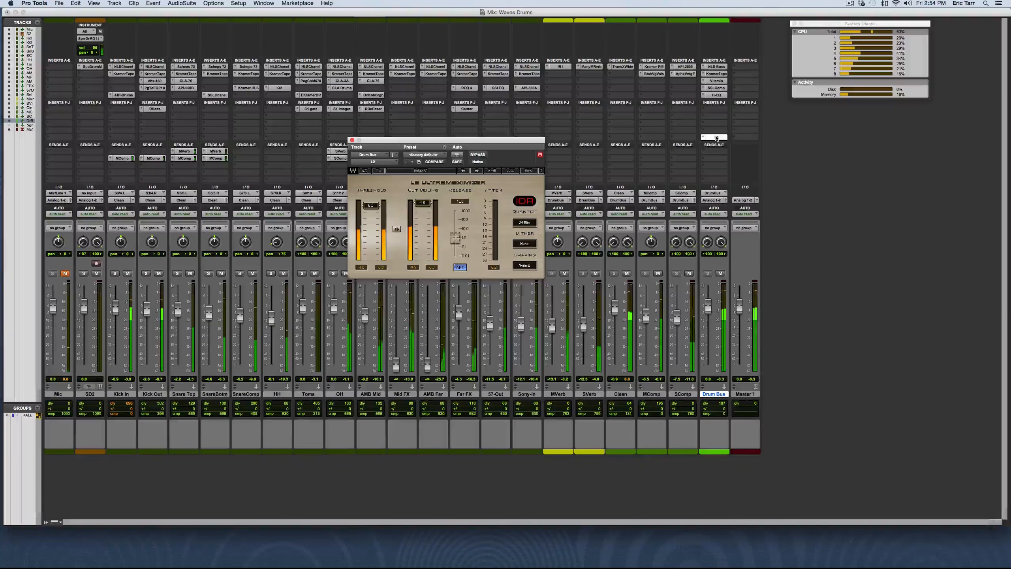
Compare the mix with and without inserts by bypassing and re-enabling them on Kick In through Drum Bus, and close the L2 window
left_click(120, 394, "shift")
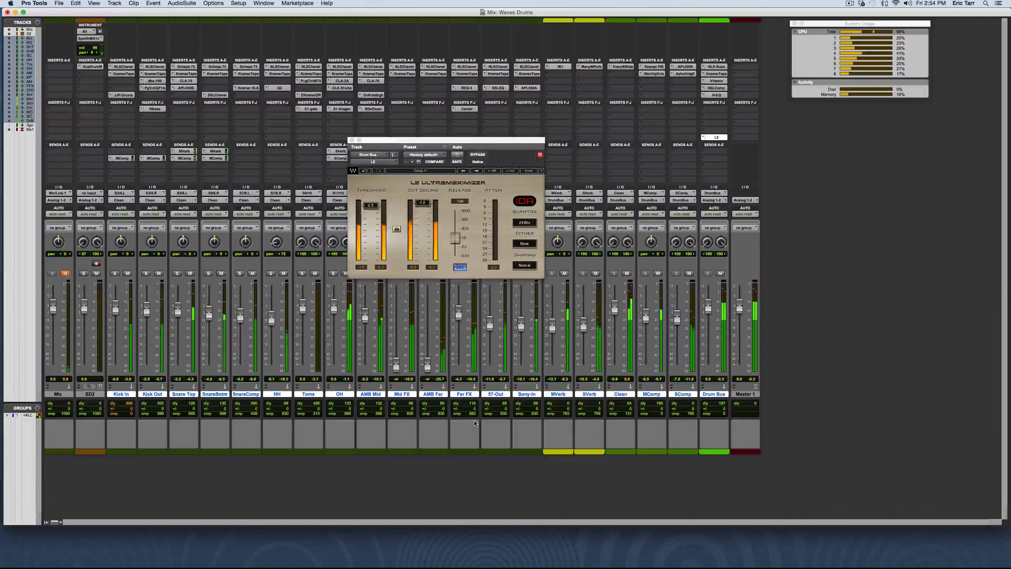
key("shift+a")
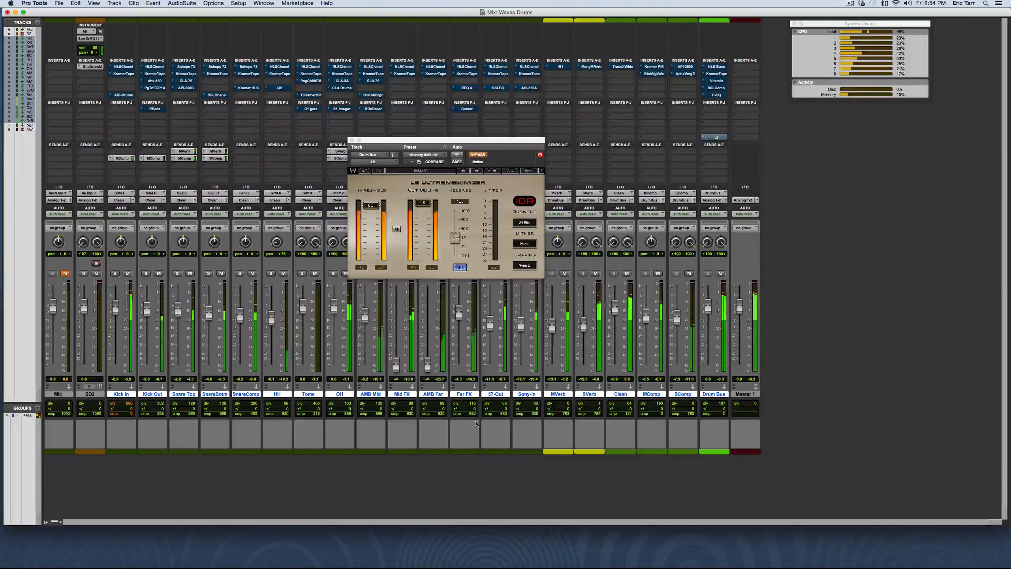
key("shift+a")
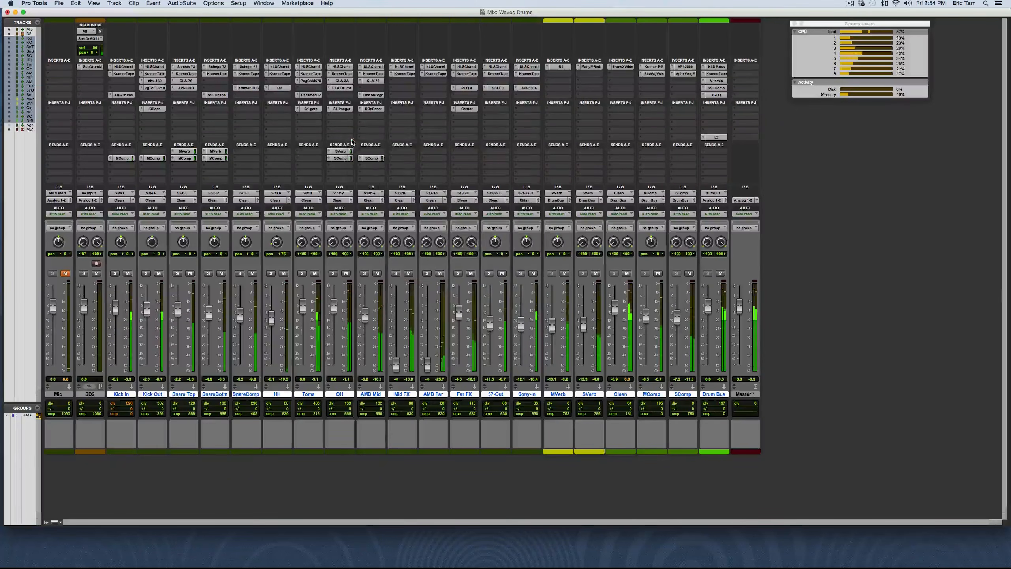
left_click(352, 141)
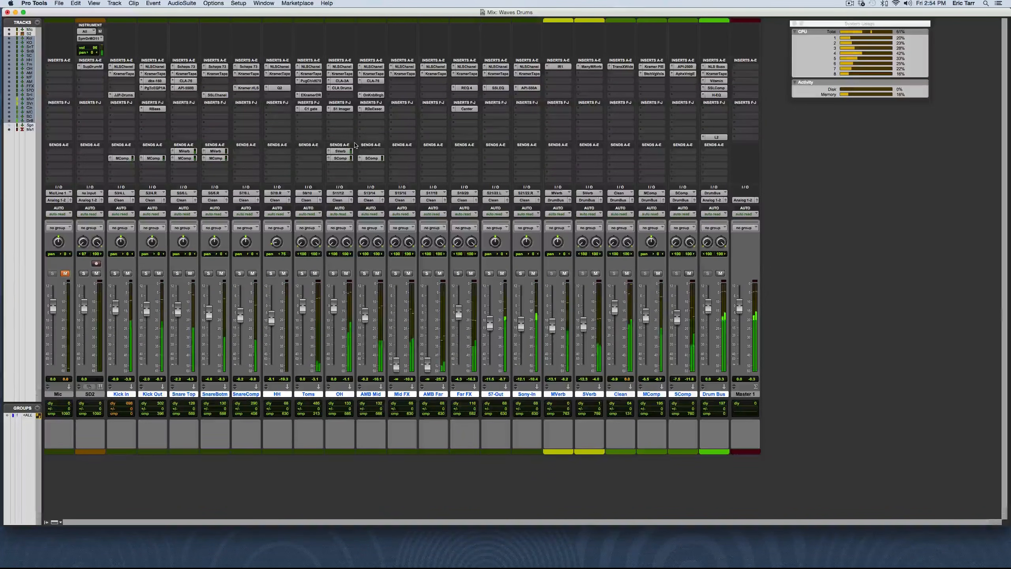